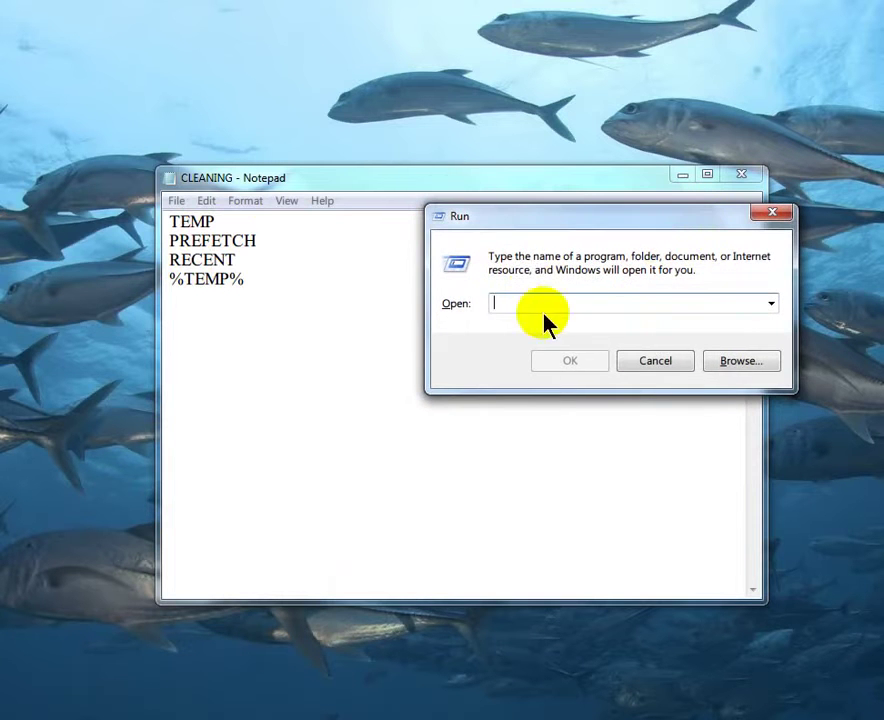
Arrange the Run dialog and a narrowed CLEANING note window side by side without overlap.
{"action": "left_click_drag", "start_coordinate": [535, 219], "coordinate": [551, 203]}
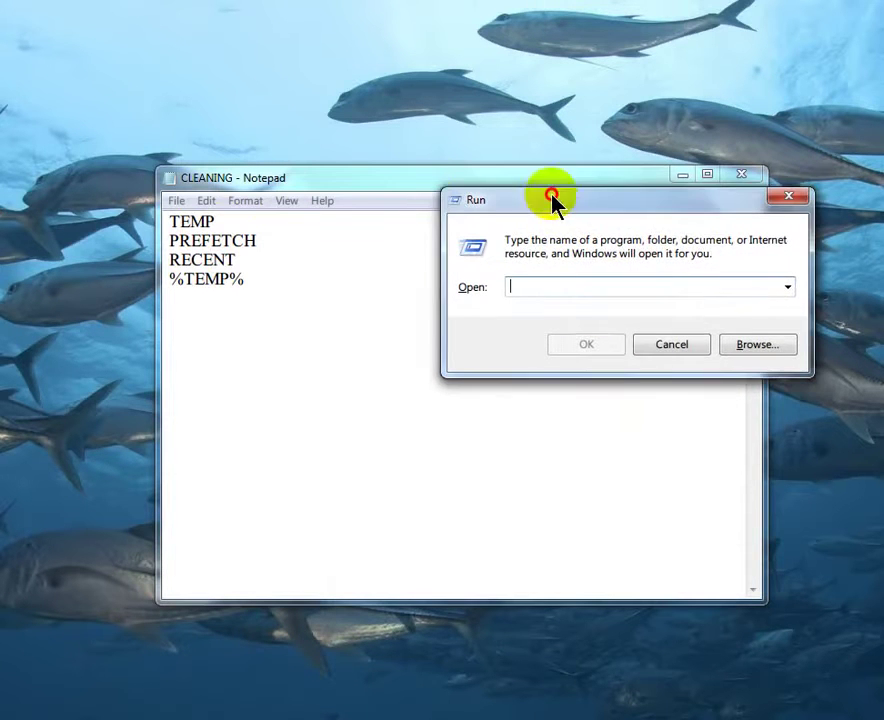
{"action": "left_click_drag", "start_coordinate": [325, 170], "coordinate": [282, 138]}
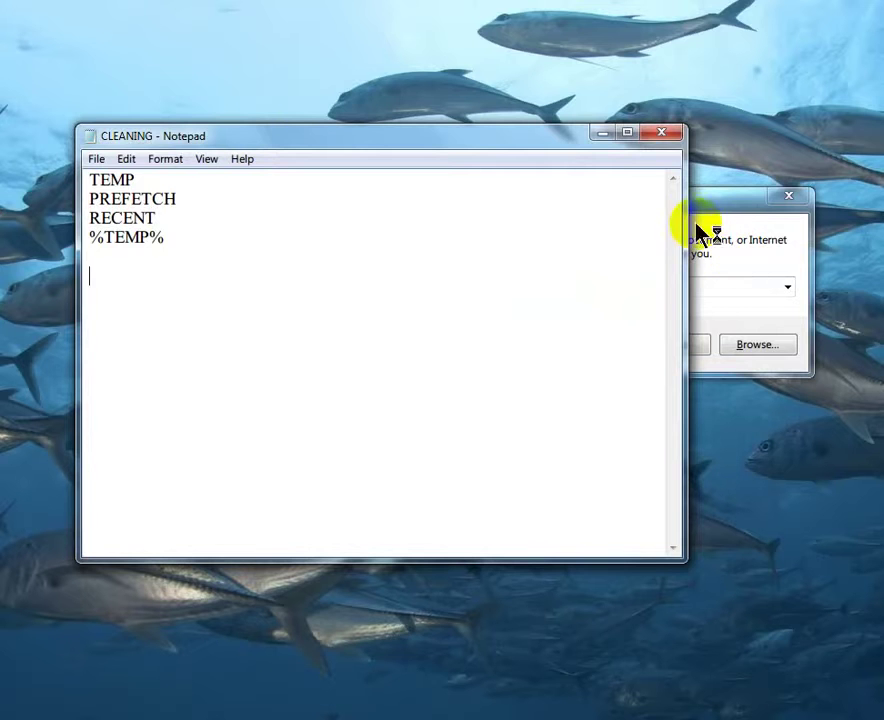
{"action": "left_click_drag", "start_coordinate": [682, 213], "coordinate": [417, 213]}
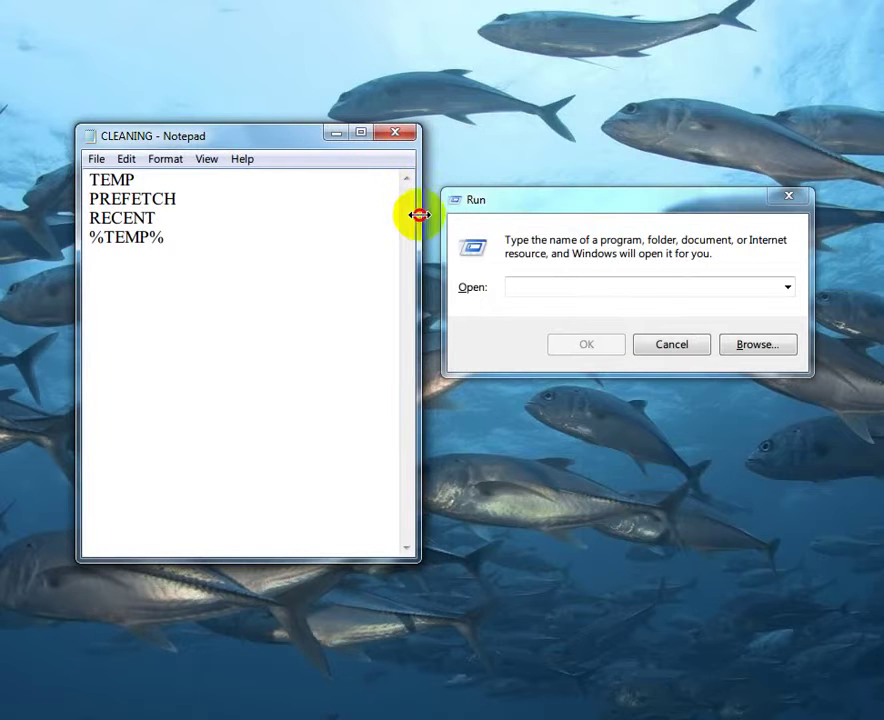
Copy TEMP from the CLEANING note and run it to open the Windows Temp folder.
{"action": "left_click_drag", "start_coordinate": [141, 177], "coordinate": [33, 184]}
{"action": "key", "text": "ctrl+c"}
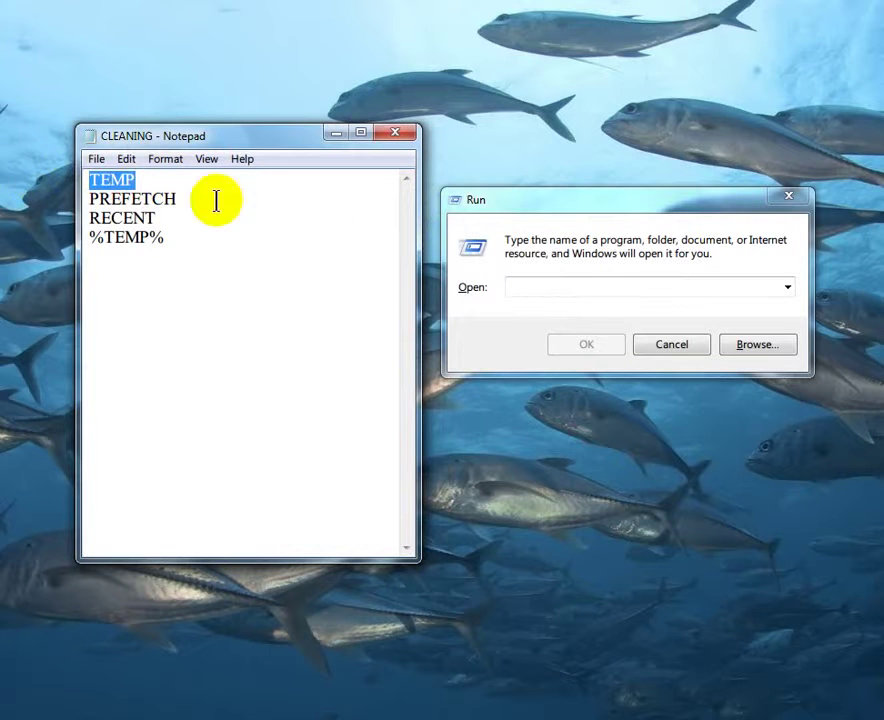
{"action": "left_click", "coordinate": [525, 287]}
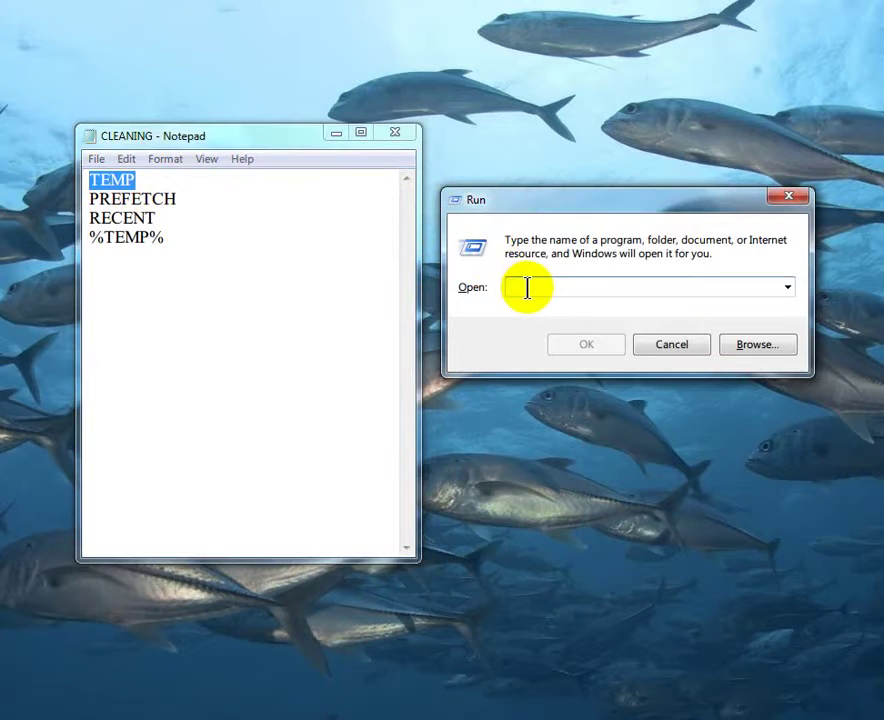
{"action": "key", "text": "ctrl+v"}
{"action": "left_click", "coordinate": [588, 345]}
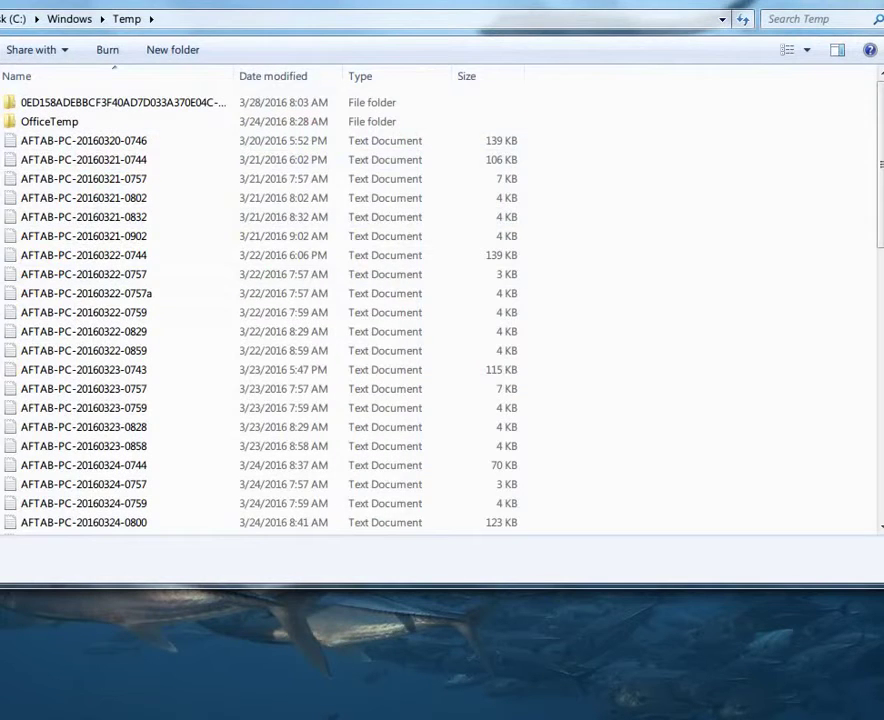
Bring the Windows Temp folder window fully into view, delete all its items while skipping every file in use, and close it.
{"action": "left_click_drag", "start_coordinate": [0, 418], "coordinate": [220, 414]}
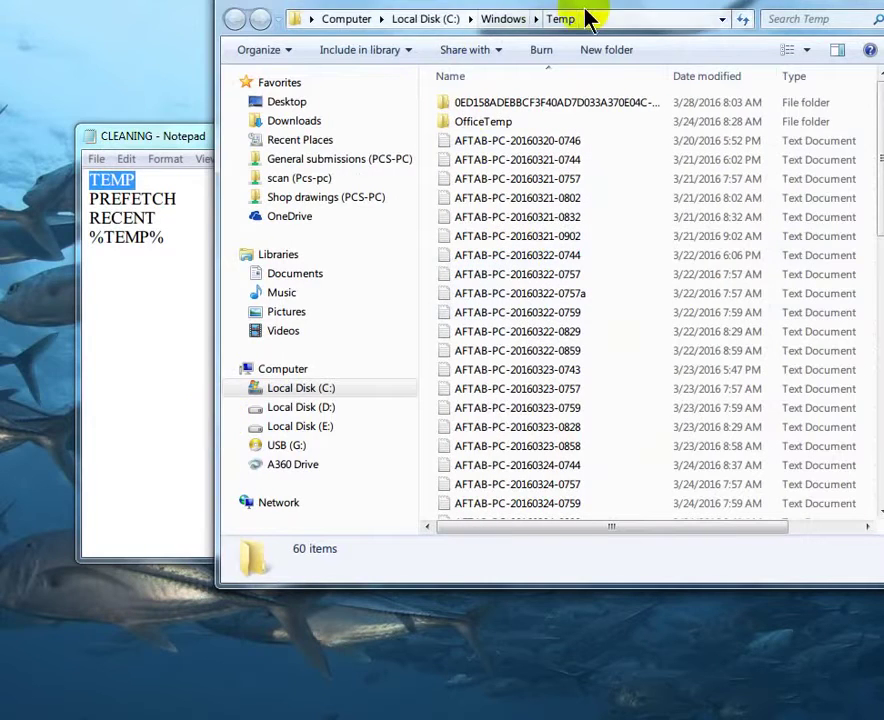
{"action": "left_click_drag", "start_coordinate": [592, 16], "coordinate": [555, 73]}
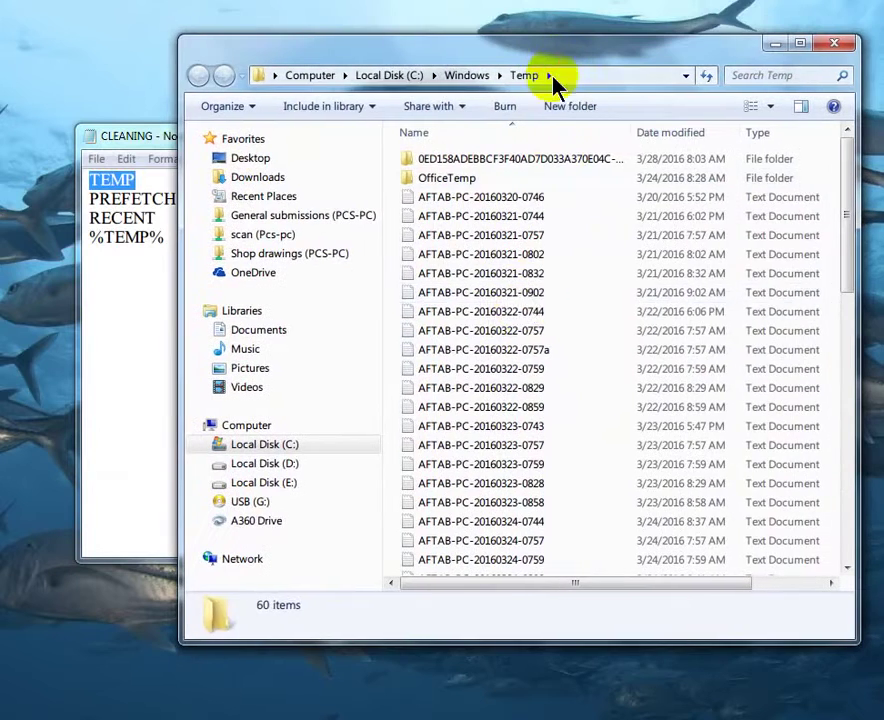
{"action": "left_click", "coordinate": [521, 313]}
{"action": "key", "text": "ctrl+a"}
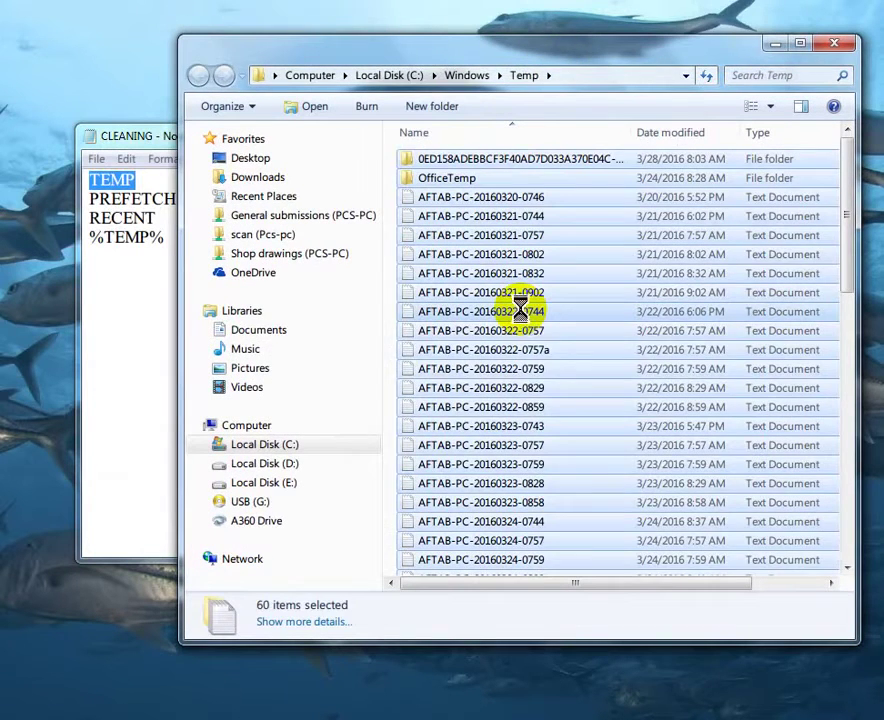
{"action": "key", "text": "Delete"}
{"action": "left_click", "coordinate": [508, 389]}
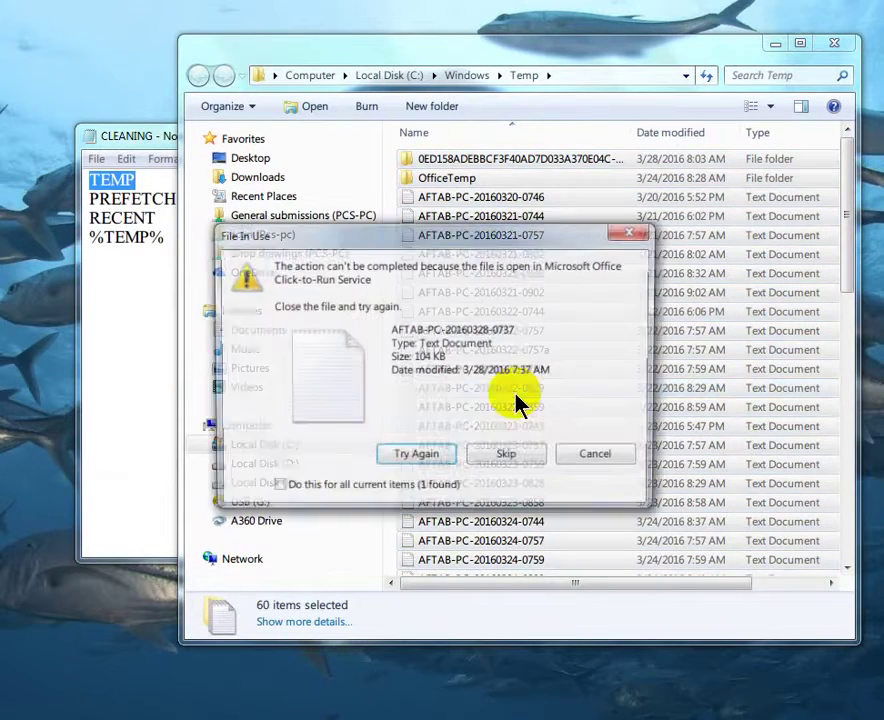
{"action": "left_click", "coordinate": [312, 490]}
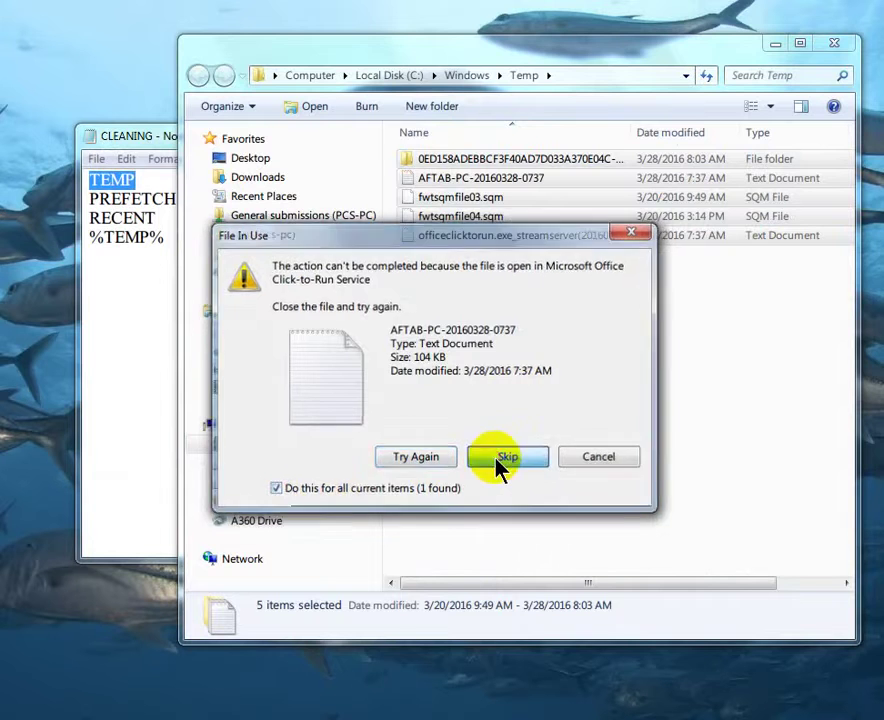
{"action": "left_click", "coordinate": [505, 462]}
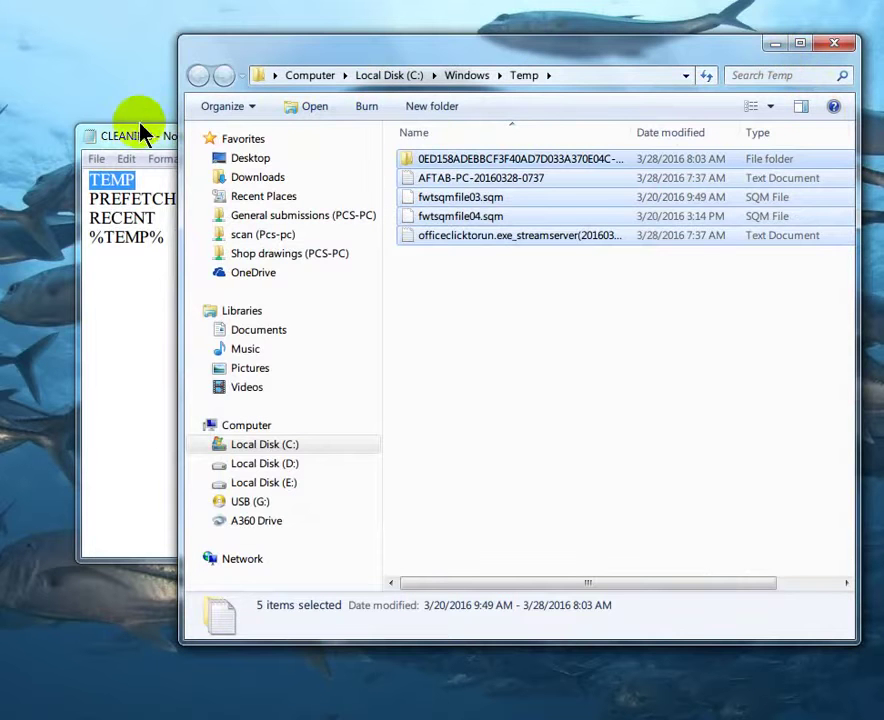
{"action": "left_click", "coordinate": [836, 48]}
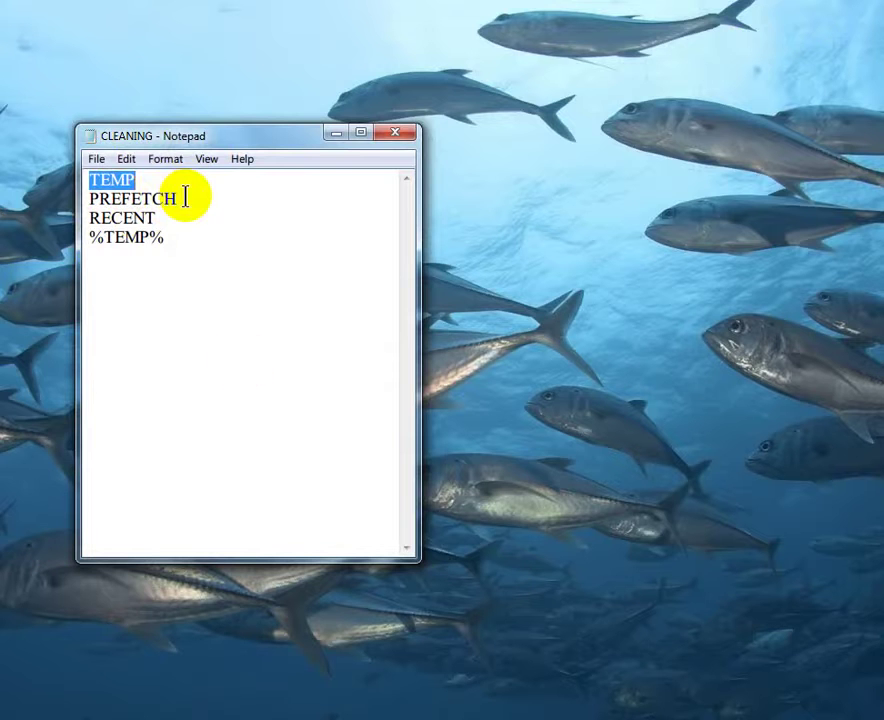
Reopen the Run dialog beside the note and run PREFETCH, copied from the note, to open the Prefetch folder.
{"action": "key", "text": "super"}
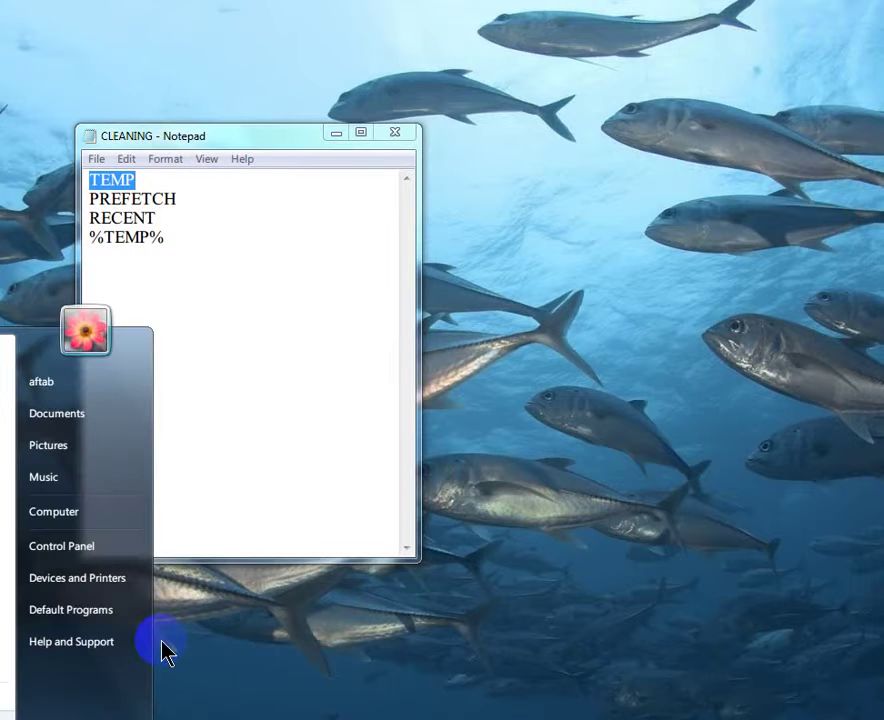
{"action": "type", "text": "run"}
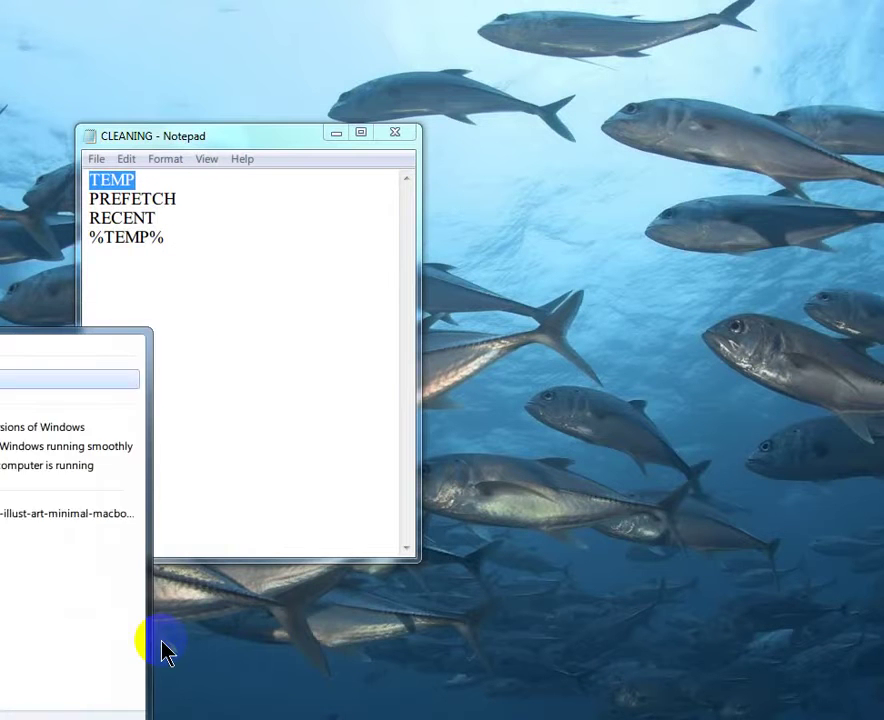
{"action": "key", "text": "Return"}
{"action": "left_click_drag", "start_coordinate": [40, 573], "coordinate": [700, 215]}
{"action": "left_click_drag", "start_coordinate": [213, 199], "coordinate": [88, 195]}
{"action": "key", "text": "ctrl+c"}
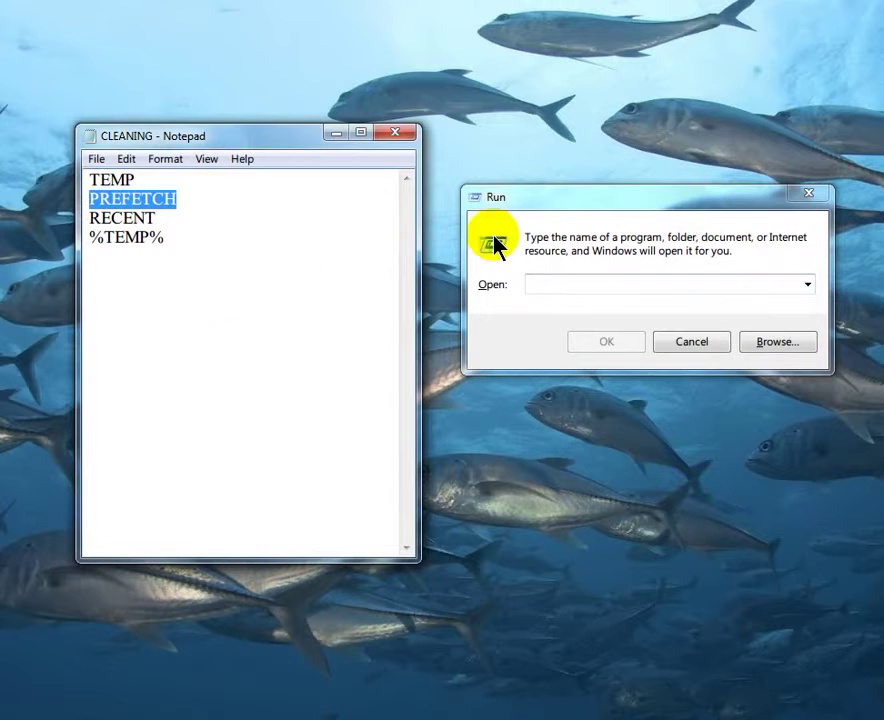
{"action": "left_click", "coordinate": [554, 286]}
{"action": "key", "text": "ctrl+v"}
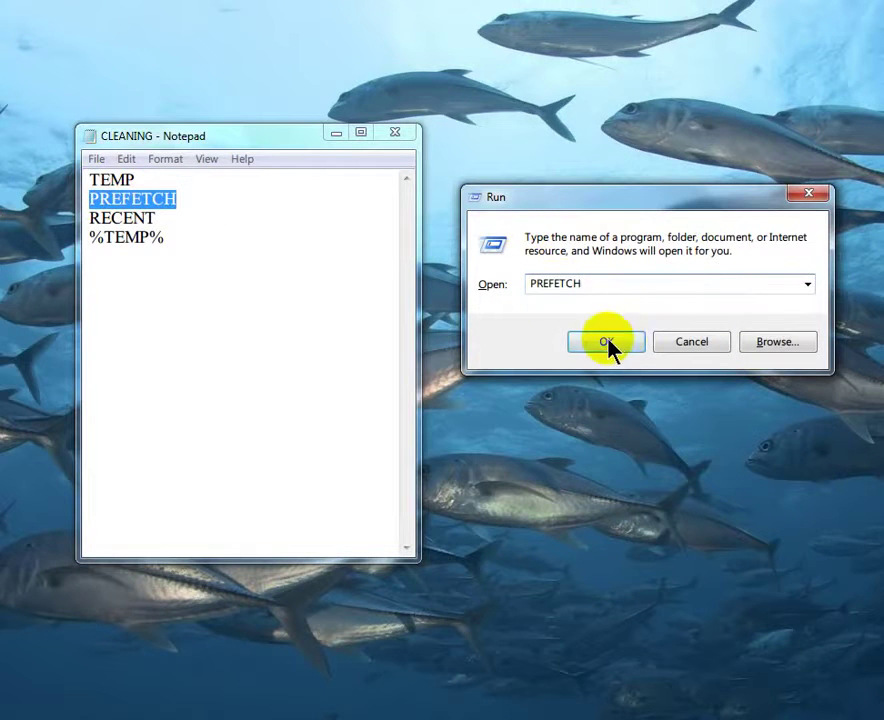
{"action": "left_click", "coordinate": [609, 344]}
{"action": "left_click", "coordinate": [458, 402]}
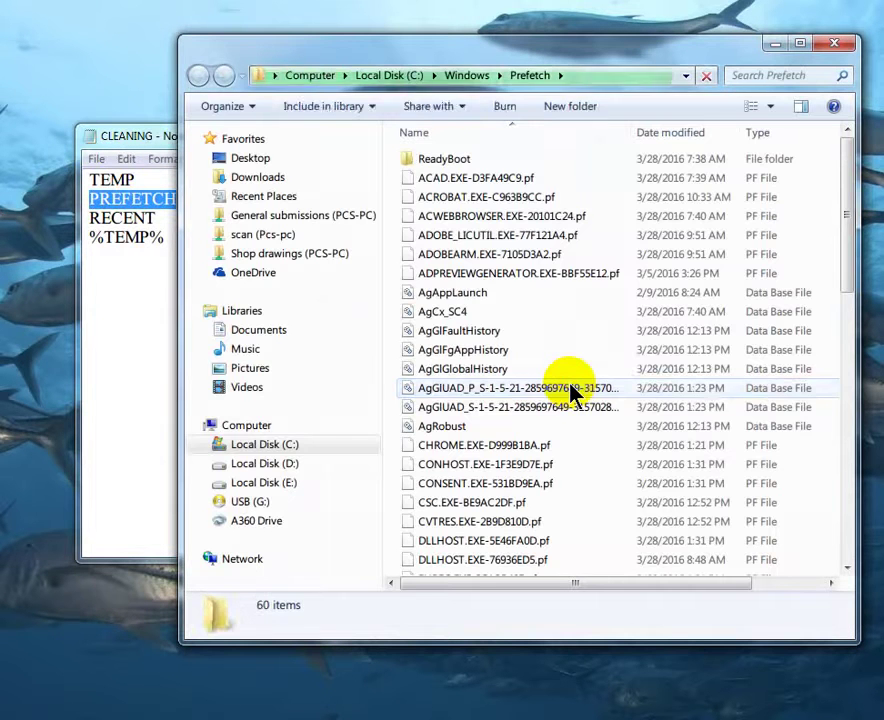
Delete all items in the Prefetch folder and close its window.
{"action": "left_click", "coordinate": [574, 391]}
{"action": "key", "text": "ctrl+a"}
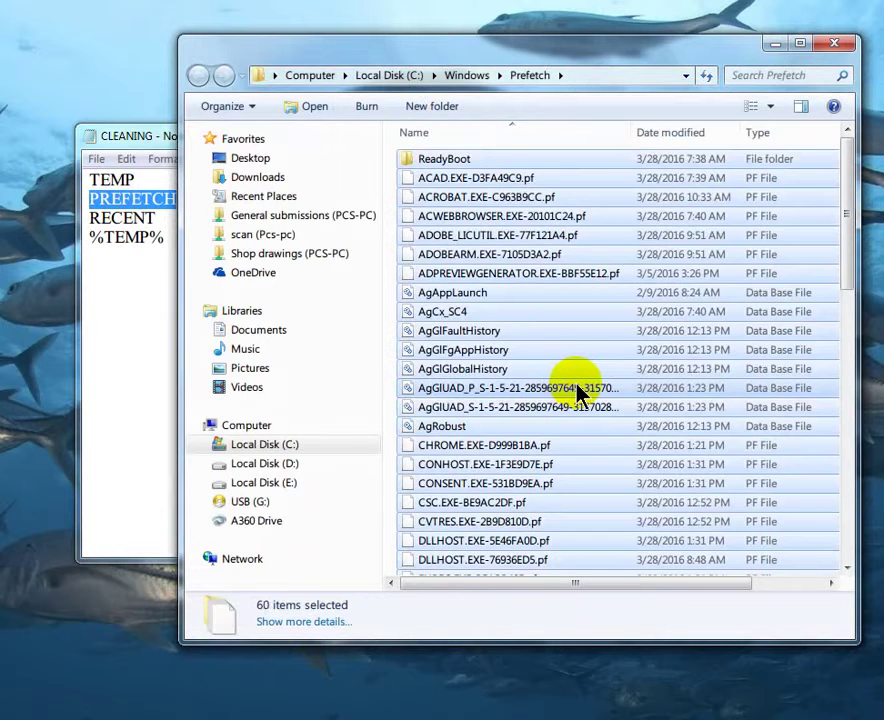
{"action": "key", "text": "Delete"}
{"action": "left_click", "coordinate": [505, 394]}
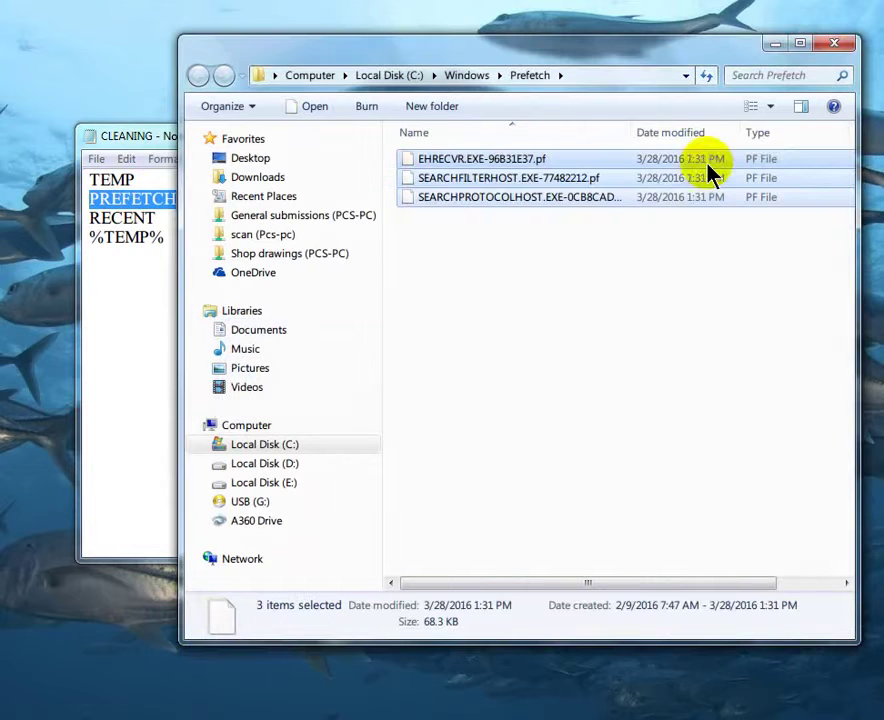
{"action": "left_click", "coordinate": [834, 45]}
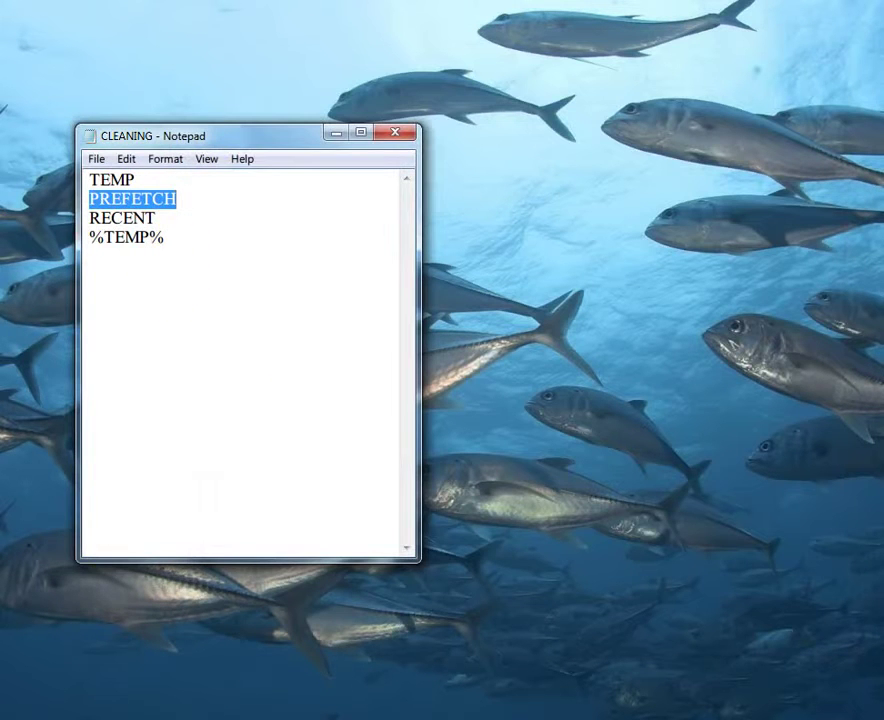
Open the Run dialog again and run RECENT, copied from the note, to open the Recent folder.
{"action": "key", "text": "super"}
{"action": "type", "text": "recent"}
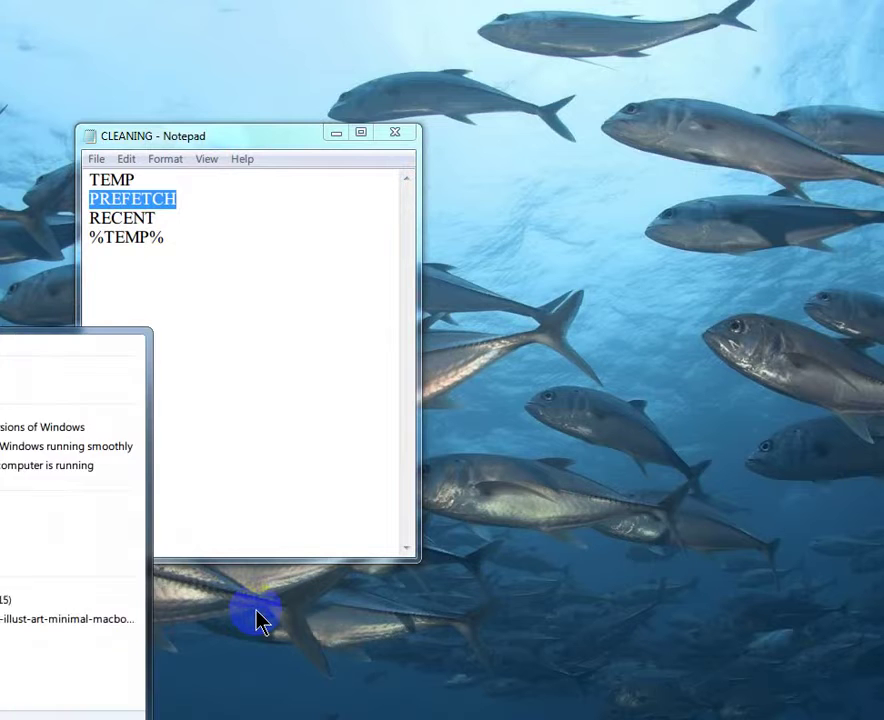
{"action": "key", "text": "super+r"}
{"action": "left_click_drag", "start_coordinate": [82, 582], "coordinate": [620, 302]}
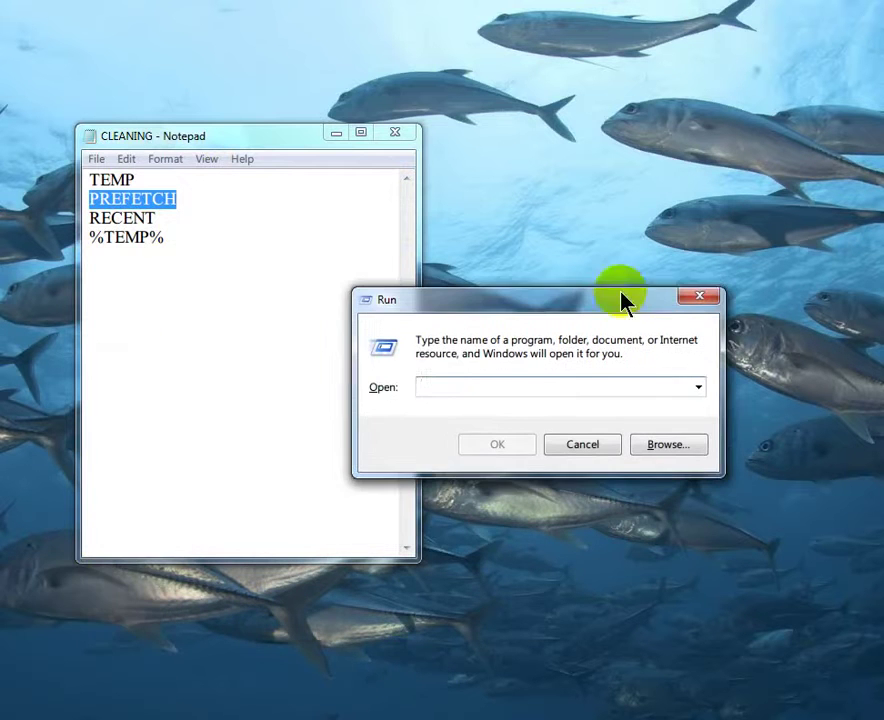
{"action": "left_click", "coordinate": [118, 217]}
{"action": "double_click", "coordinate": [85, 217]}
{"action": "key", "text": "ctrl+c"}
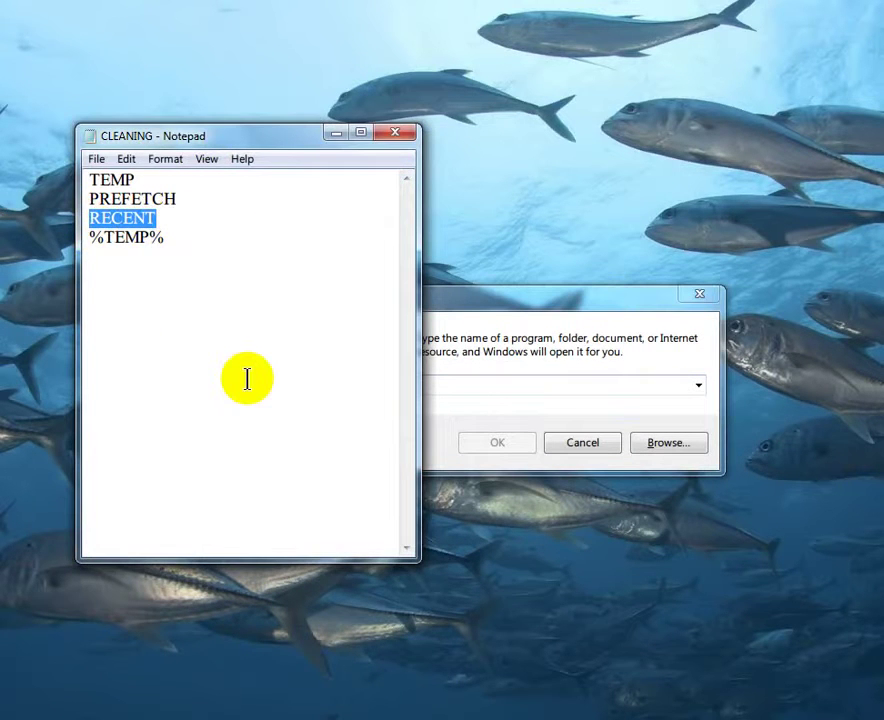
{"action": "left_click", "coordinate": [540, 381]}
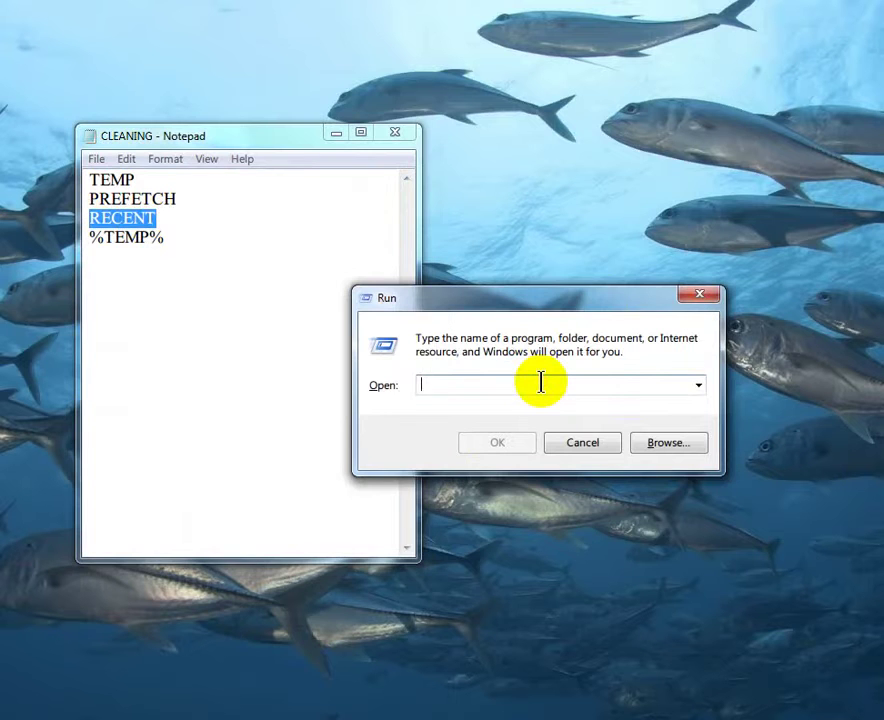
{"action": "key", "text": "ctrl+v"}
{"action": "key", "text": "Return"}
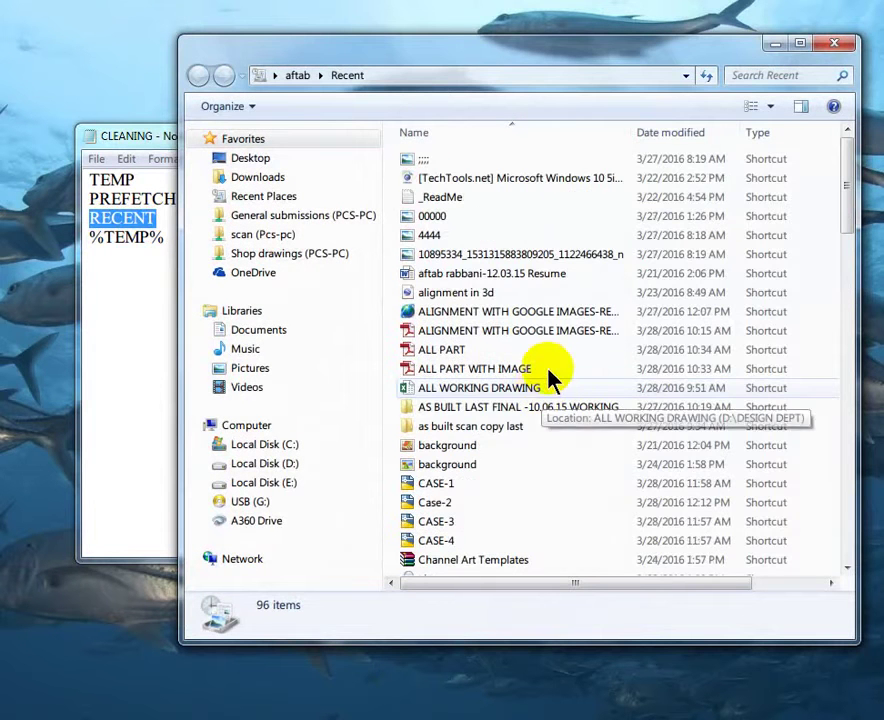
Delete all shortcuts in the Recent folder and close its window.
{"action": "left_click", "coordinate": [552, 372]}
{"action": "key", "text": "ctrl+a"}
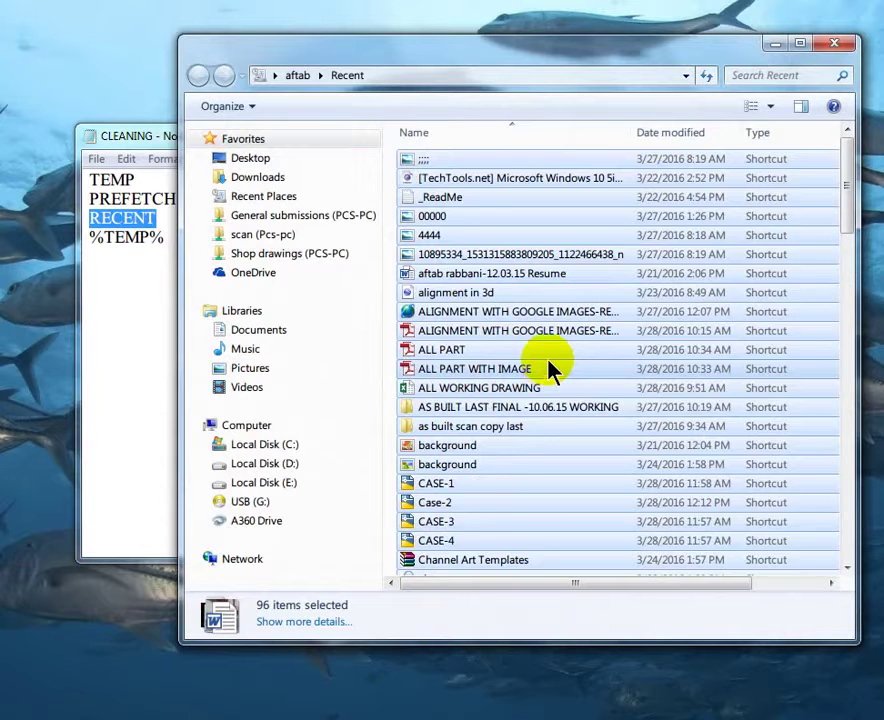
{"action": "key", "text": "Delete"}
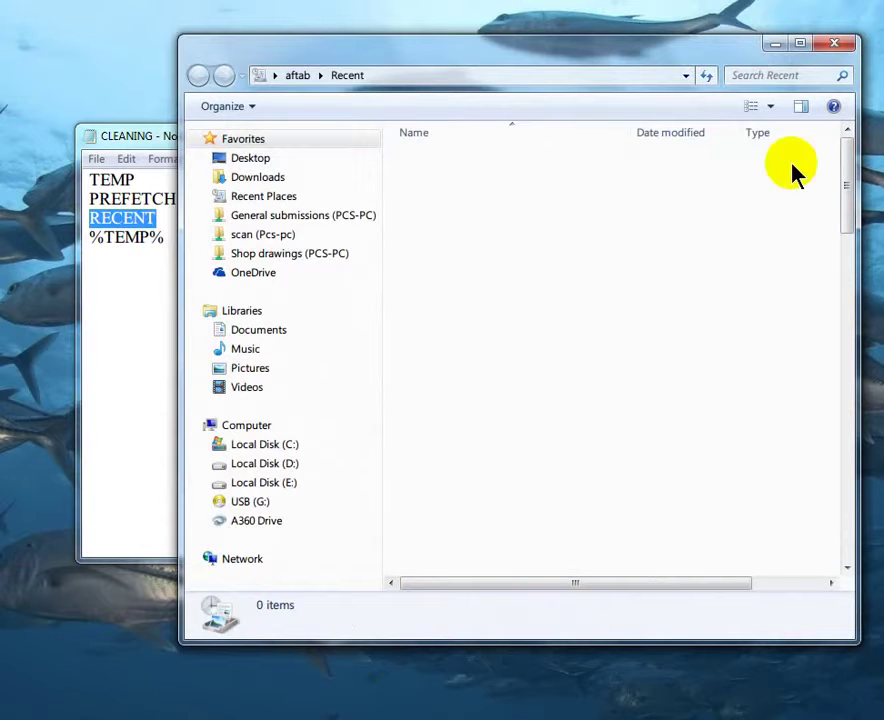
{"action": "left_click", "coordinate": [838, 46]}
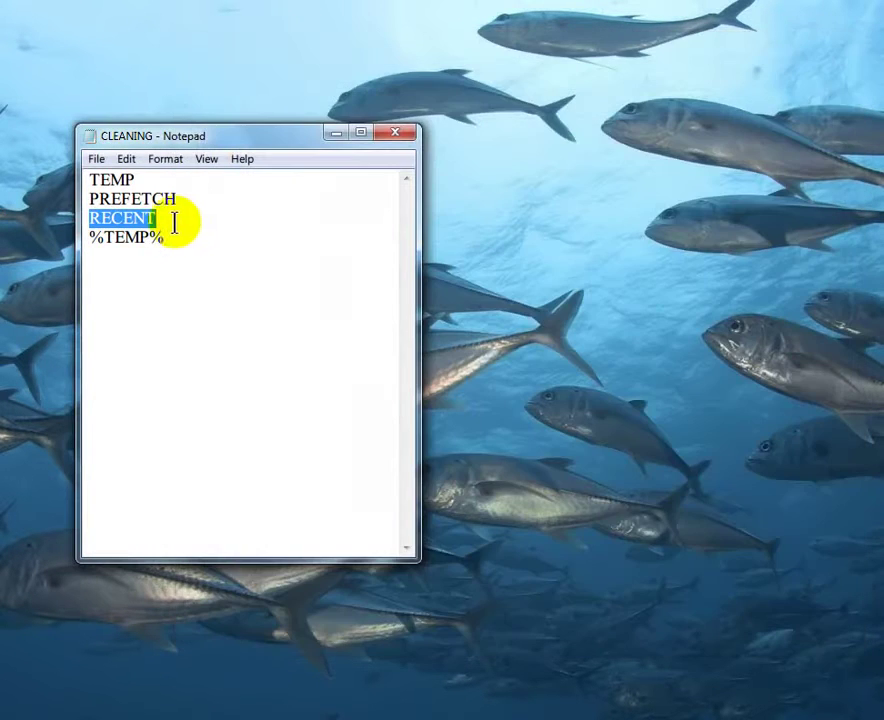
Copy %TEMP% from the note and run it through the Run dialog to open the user's local Temp folder.
{"action": "left_click_drag", "start_coordinate": [165, 237], "coordinate": [88, 237]}
{"action": "key", "text": "ctrl+c"}
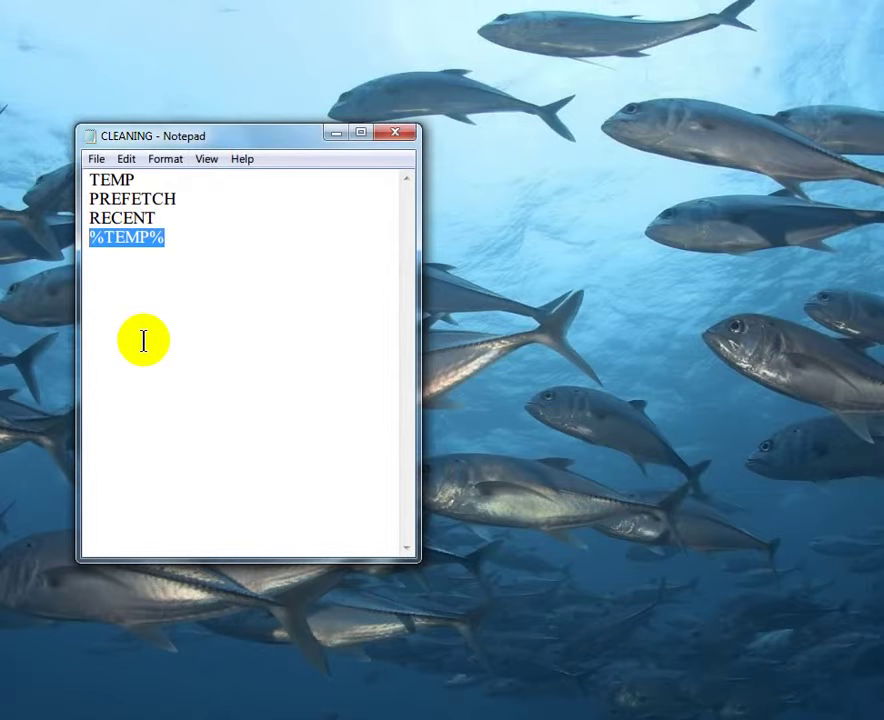
{"action": "key", "text": "super"}
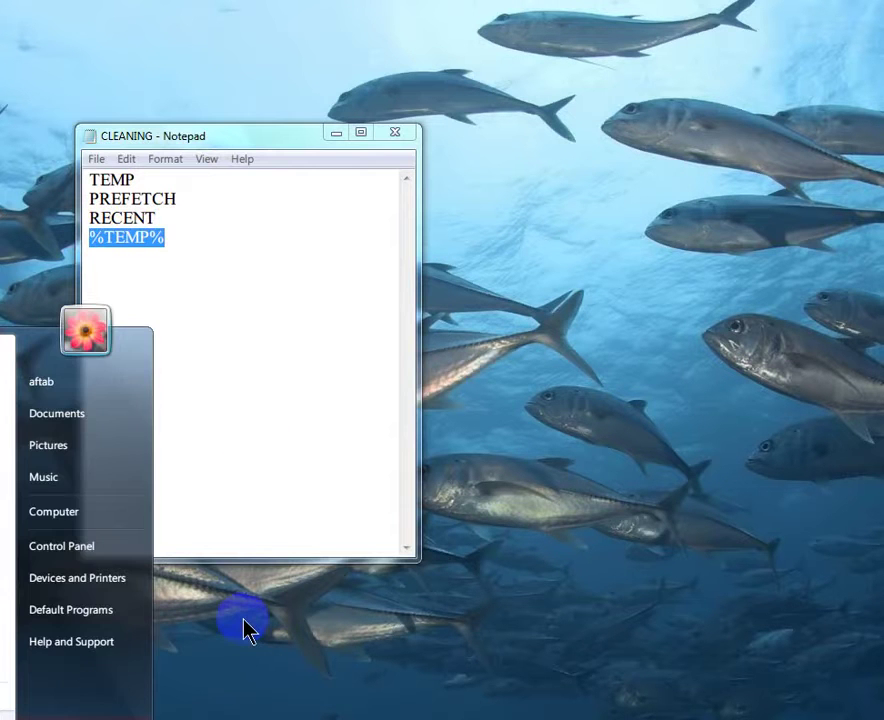
{"action": "key", "text": "Return"}
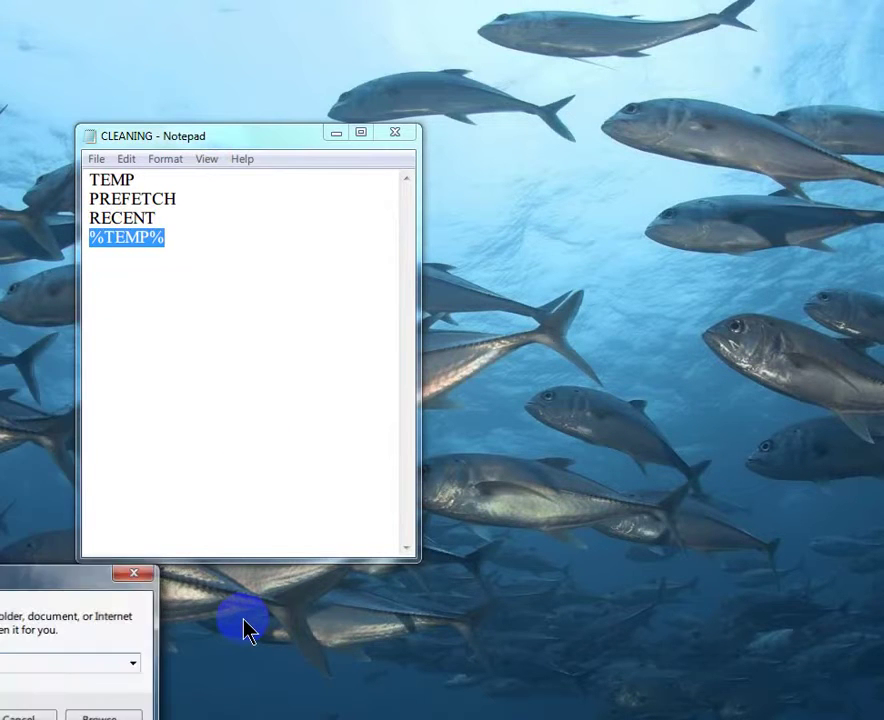
{"action": "left_click_drag", "start_coordinate": [79, 582], "coordinate": [543, 400]}
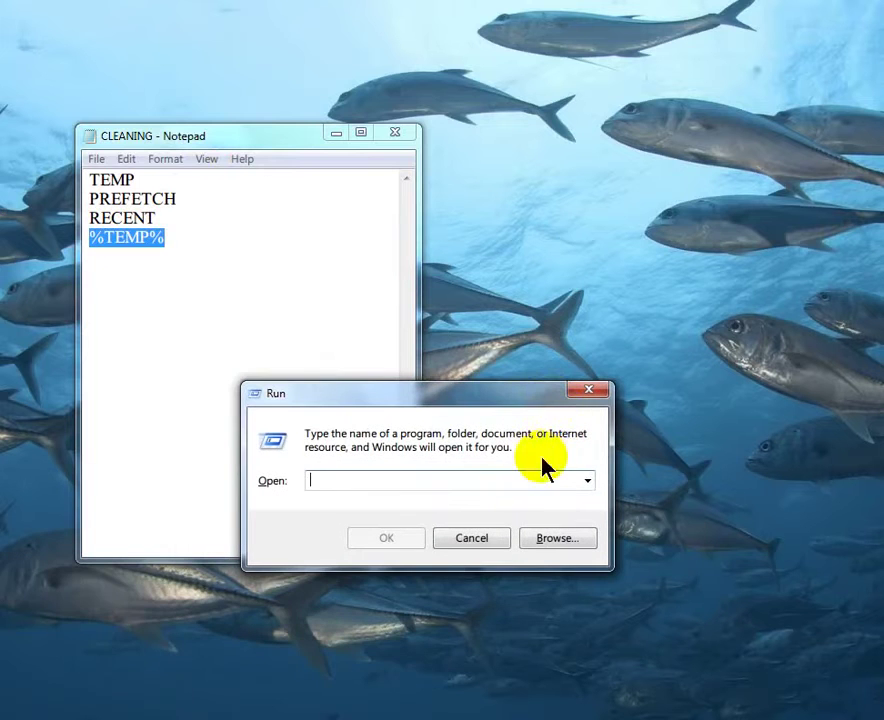
{"action": "key", "text": "ctrl+v"}
{"action": "left_click", "coordinate": [383, 541]}
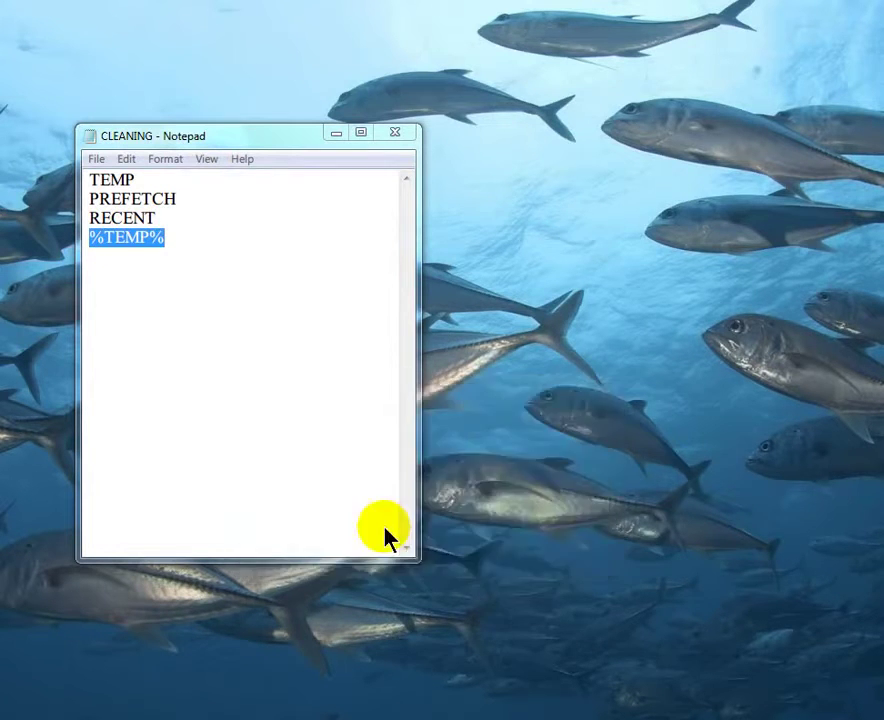
Delete all items in the user's local Temp folder, skipping the files that are in use.
{"action": "left_click", "coordinate": [565, 432]}
{"action": "key", "text": "ctrl+a"}
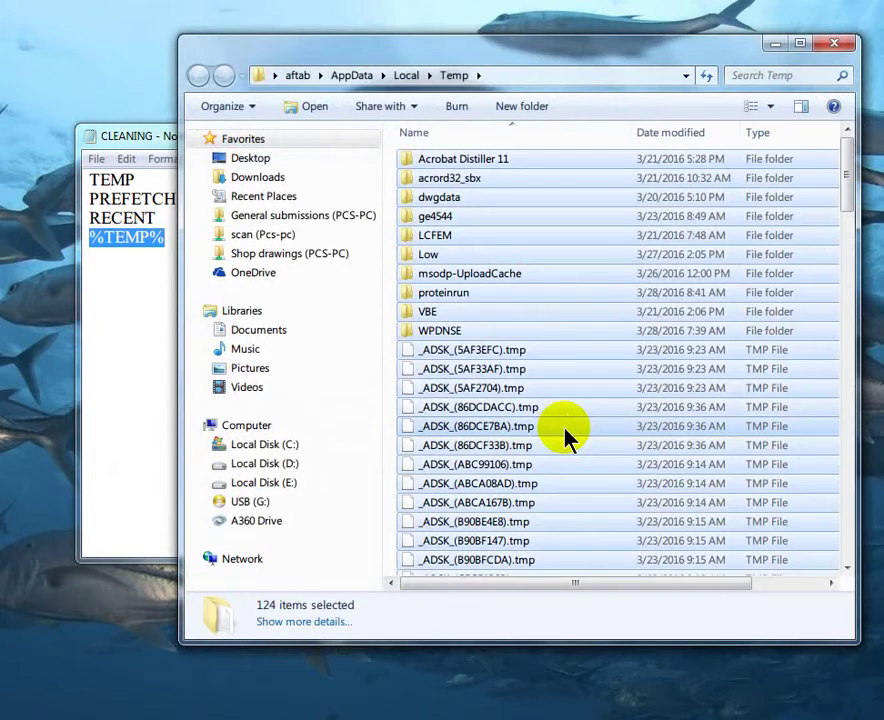
{"action": "key", "text": "Delete"}
{"action": "left_click", "coordinate": [505, 390]}
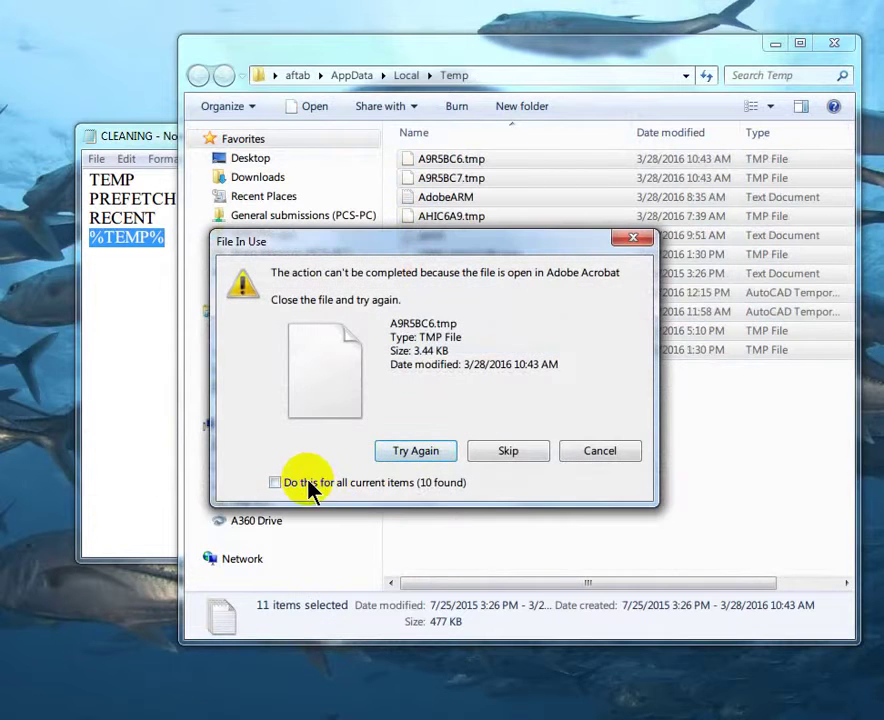
{"action": "left_click", "coordinate": [508, 452]}
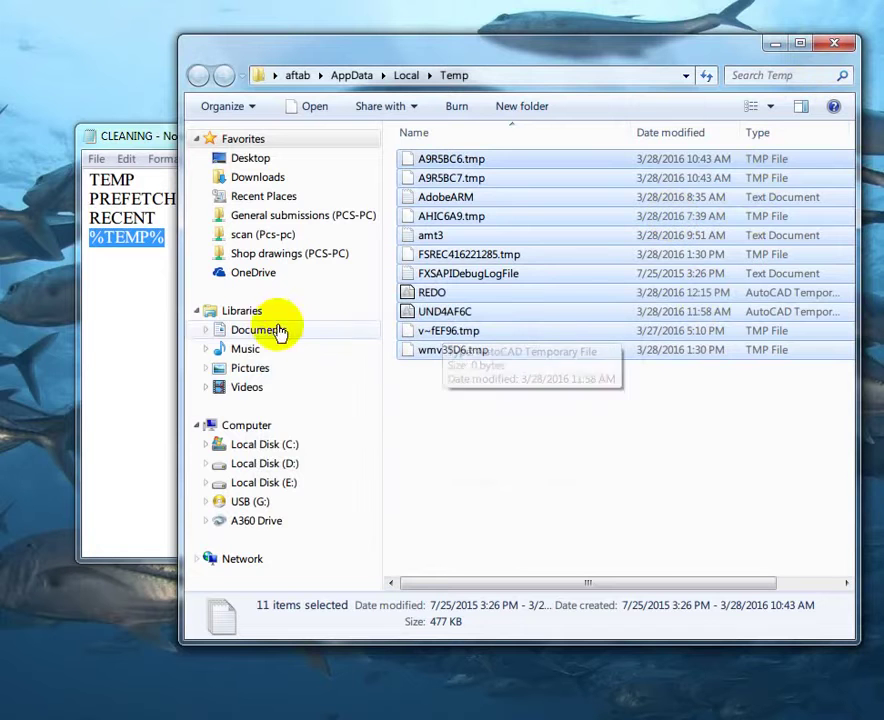
Open the properties of Local Disk (C:) and start Disk Cleanup, moving its window clear of the note.
{"action": "right_click", "coordinate": [280, 447]}
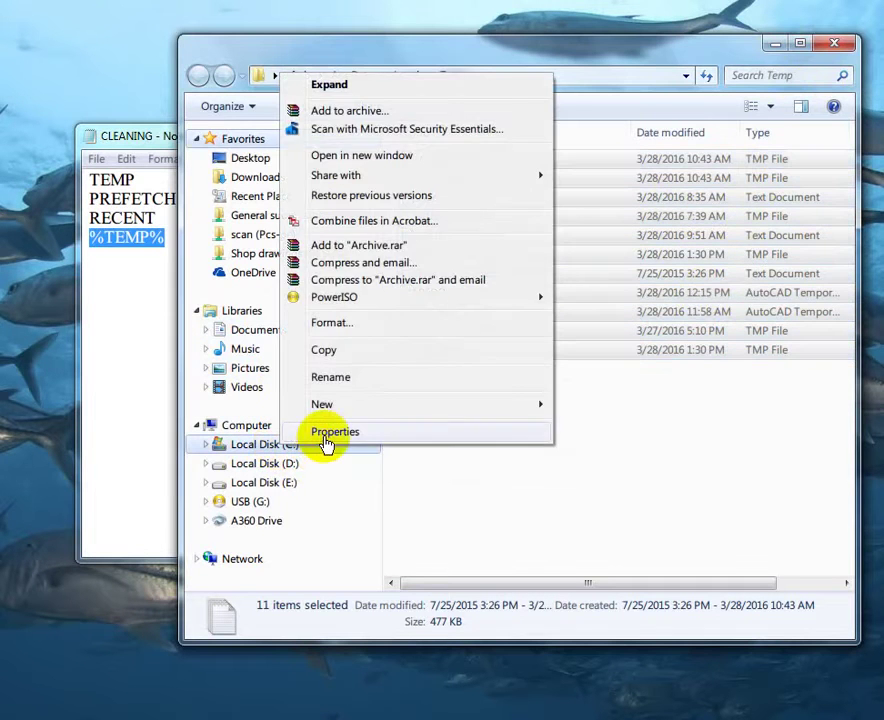
{"action": "left_click", "coordinate": [322, 431]}
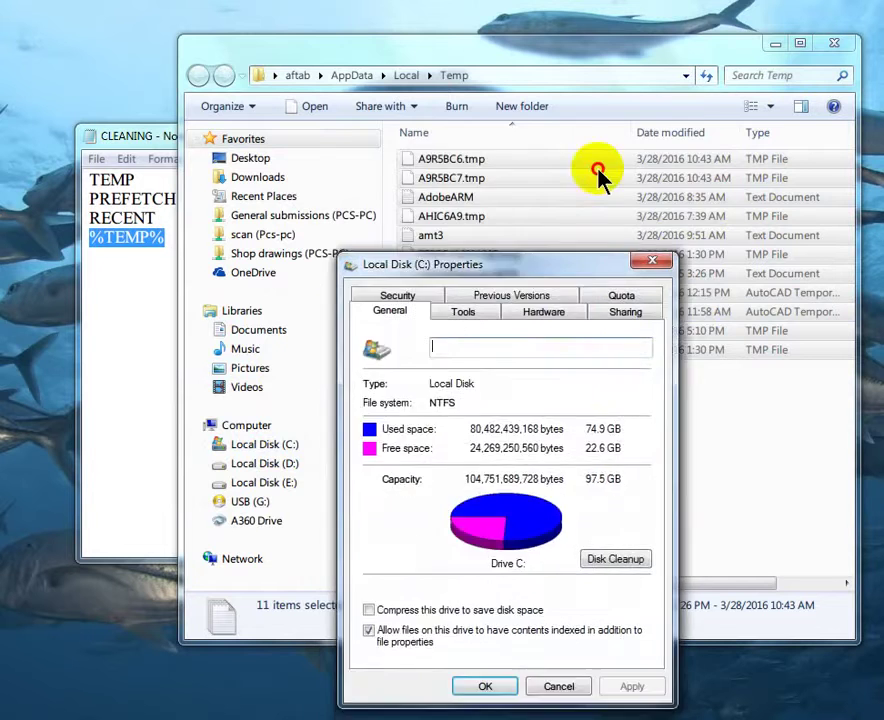
{"action": "left_click", "coordinate": [640, 424]}
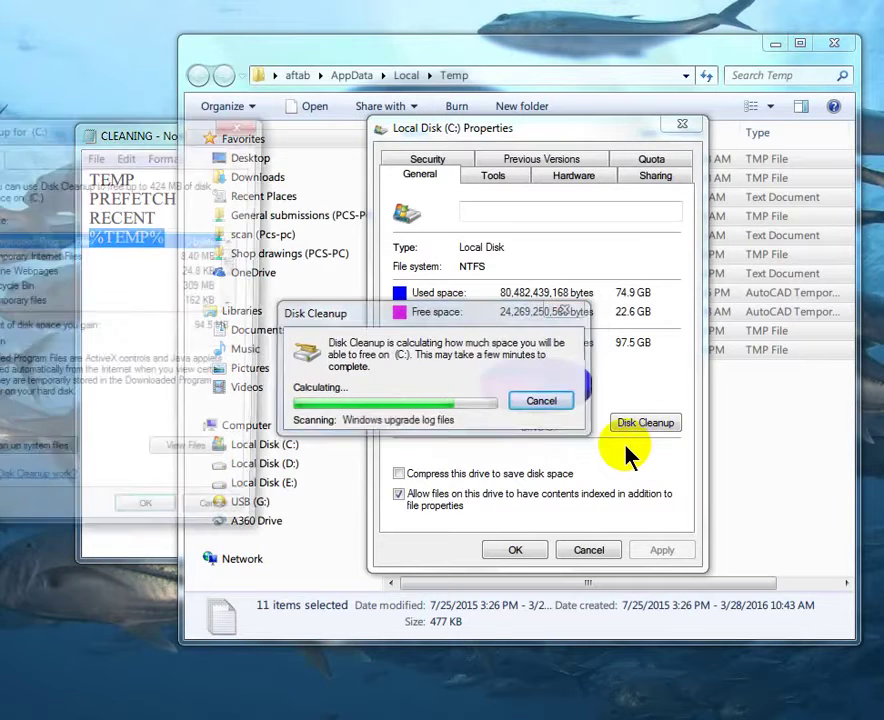
{"action": "left_click_drag", "start_coordinate": [145, 130], "coordinate": [509, 168]}
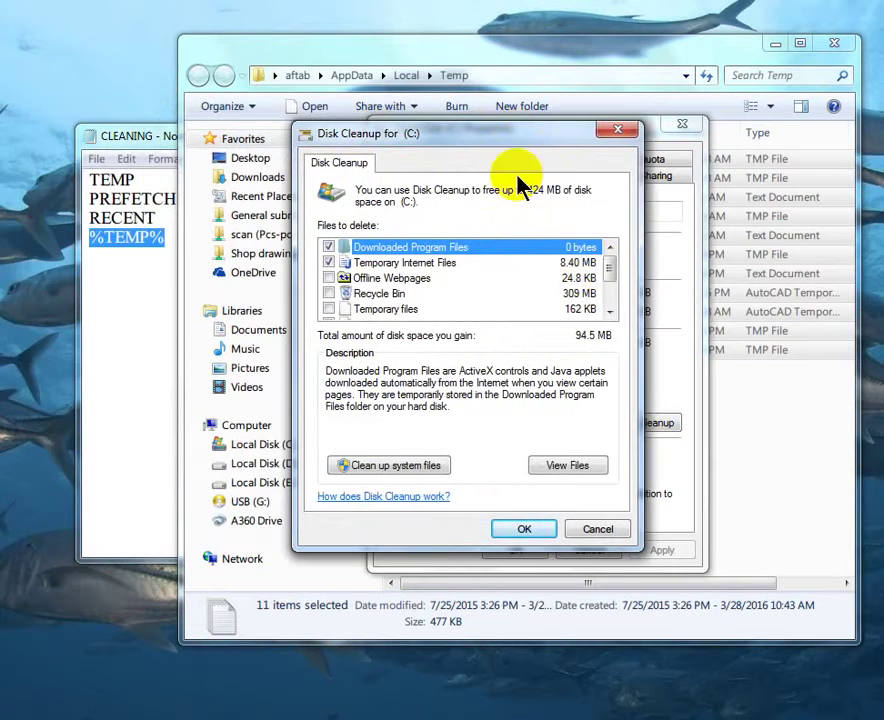
Add Offline Webpages, Recycle Bin, Temporary files and the three Windows Error Reporting categories to the cleanup, and permanently delete the selected files.
{"action": "left_click", "coordinate": [328, 294]}
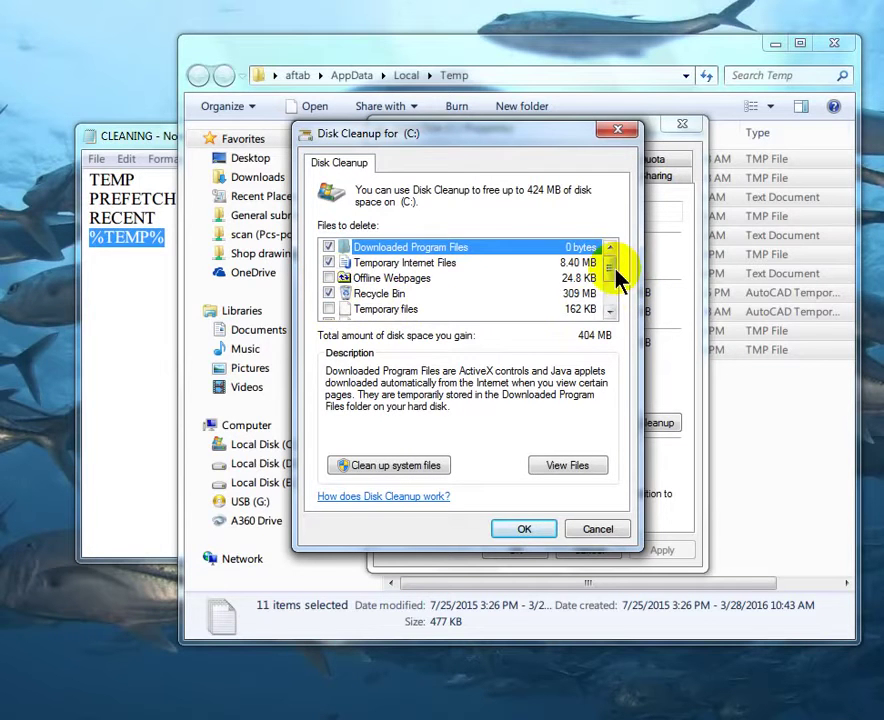
{"action": "mouse_move", "coordinate": [612, 274]}
{"action": "left_mouse_down"}
{"action": "mouse_move", "coordinate": [612, 310]}
{"action": "mouse_move", "coordinate": [611, 267]}
{"action": "mouse_move", "coordinate": [620, 280]}
{"action": "left_mouse_up"}
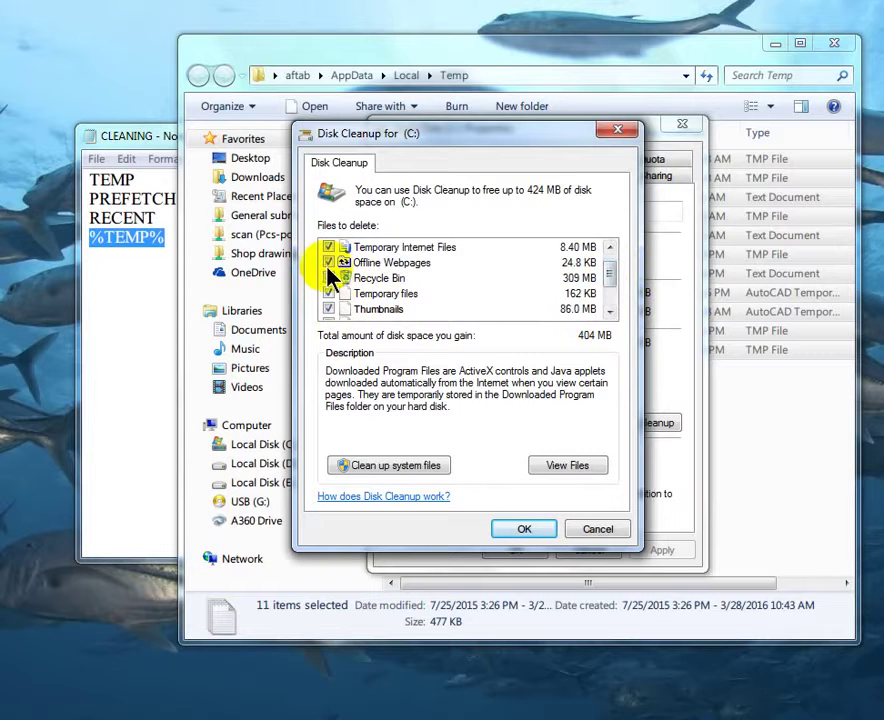
{"action": "left_click_drag", "start_coordinate": [608, 290], "coordinate": [612, 307]}
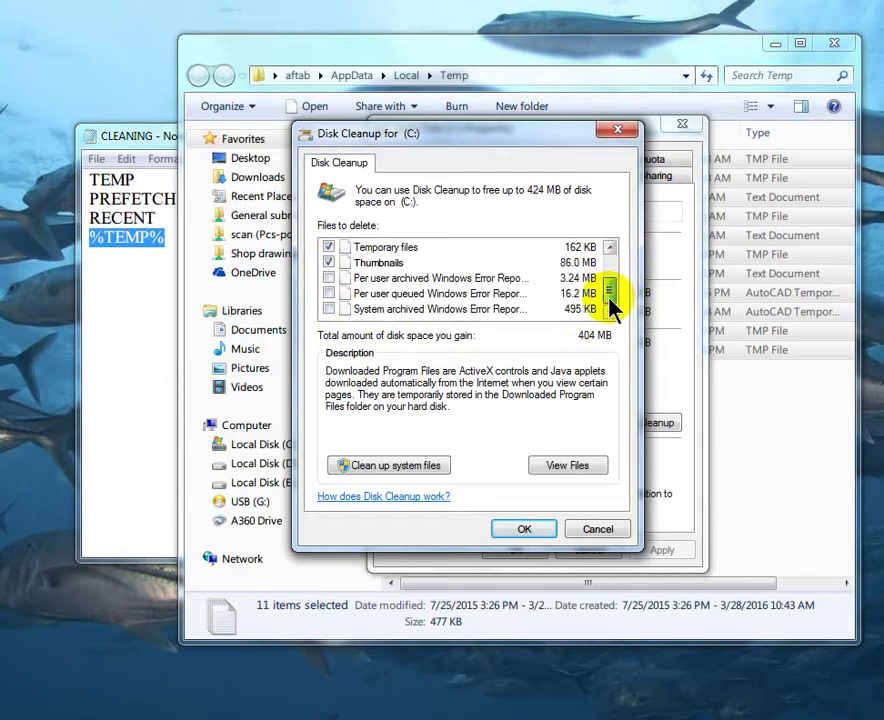
{"action": "left_click", "coordinate": [331, 280]}
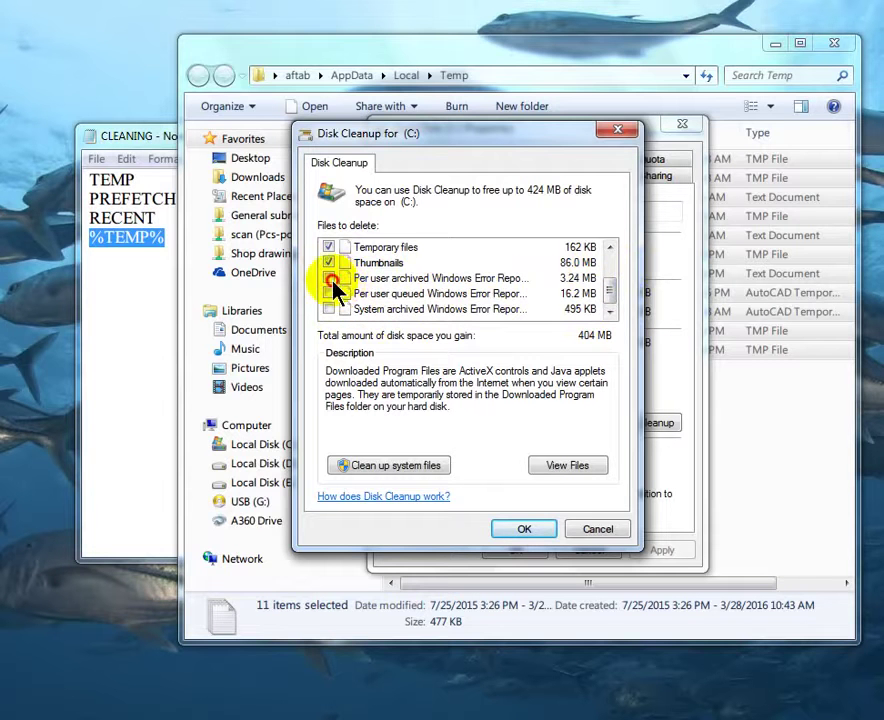
{"action": "left_click", "coordinate": [330, 293]}
{"action": "left_click", "coordinate": [330, 309]}
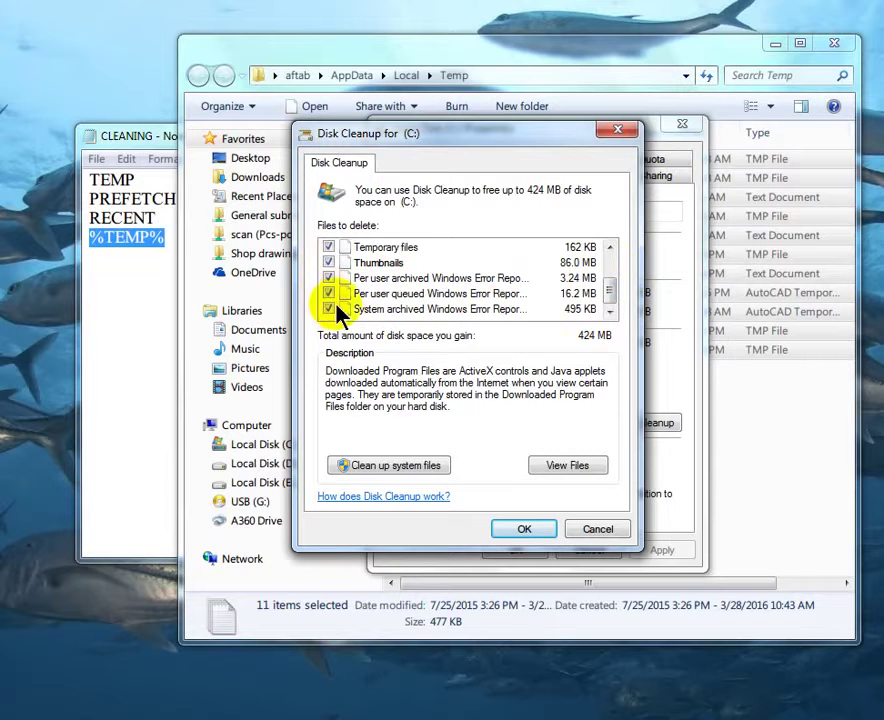
{"action": "mouse_move", "coordinate": [610, 290]}
{"action": "left_mouse_down"}
{"action": "mouse_move", "coordinate": [614, 270]}
{"action": "mouse_move", "coordinate": [614, 306]}
{"action": "left_mouse_up"}
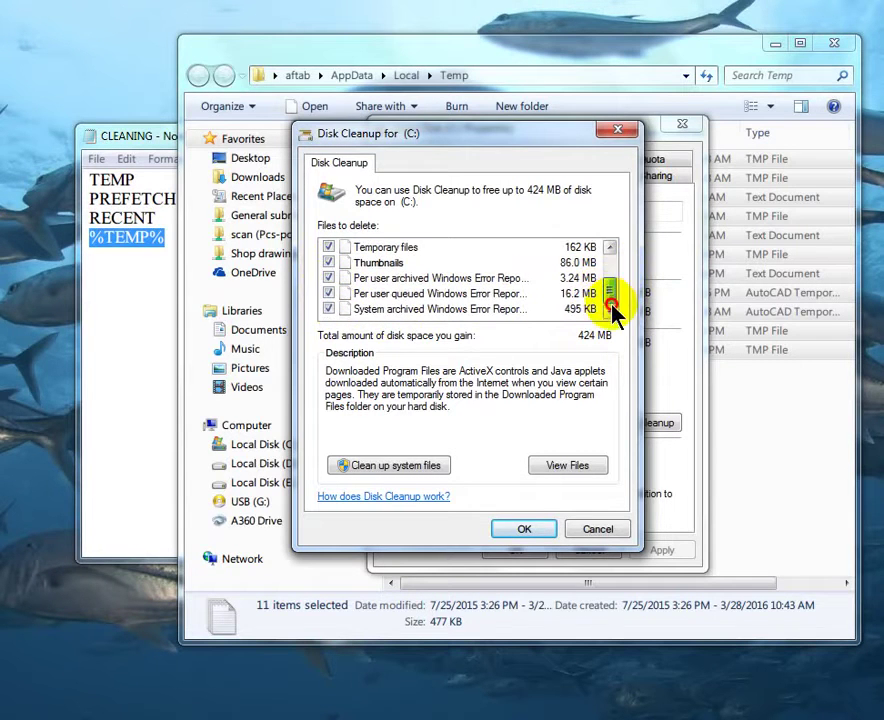
{"action": "left_click", "coordinate": [530, 533]}
{"action": "left_click", "coordinate": [489, 400]}
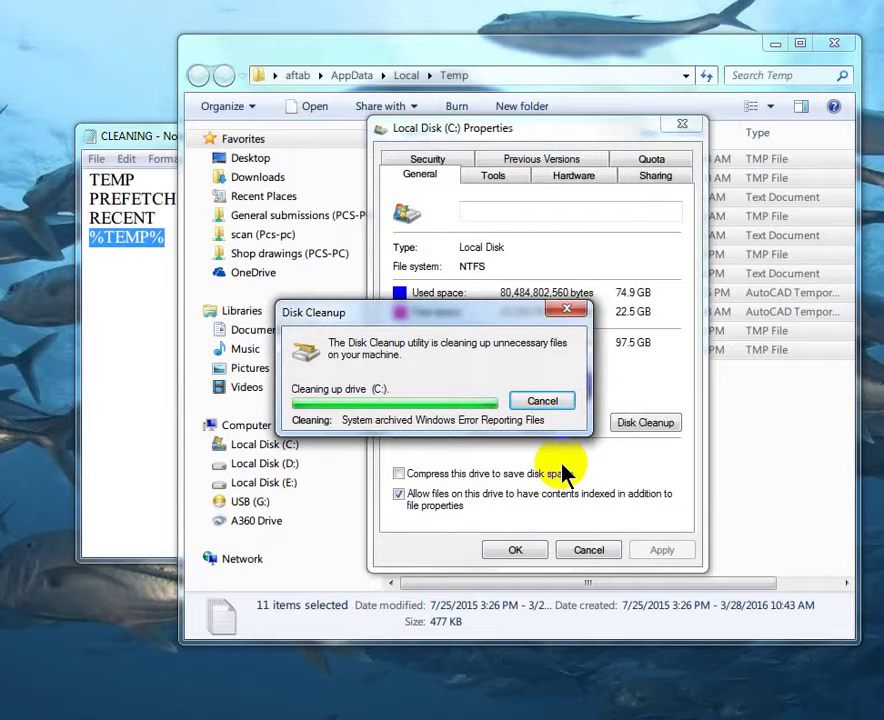
Open Disk Defragmenter from the C: drive's properties and start defragmenting drive E:.
{"action": "left_click", "coordinate": [495, 182]}
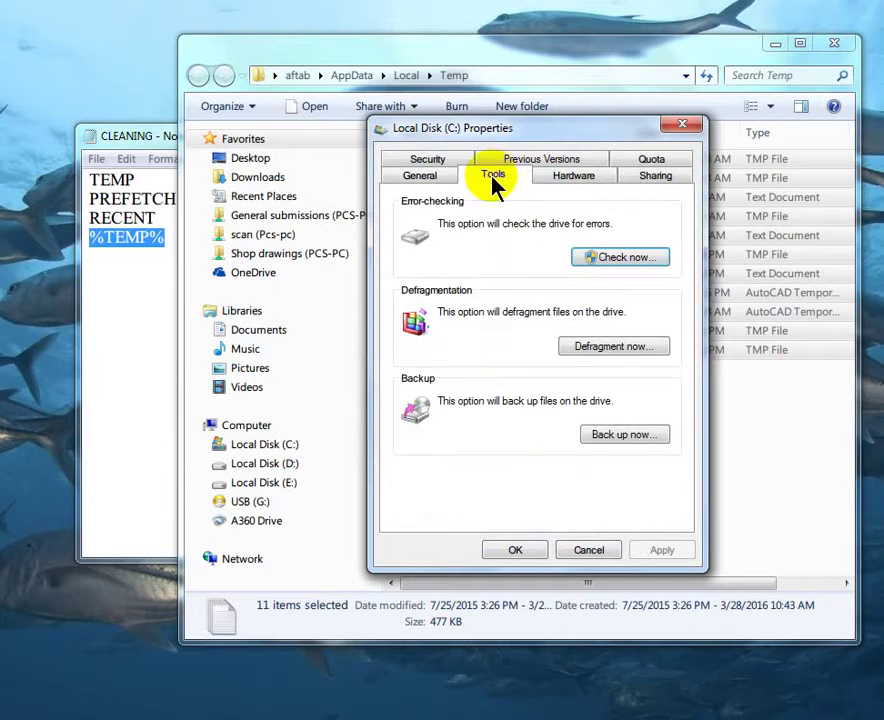
{"action": "left_click", "coordinate": [618, 350]}
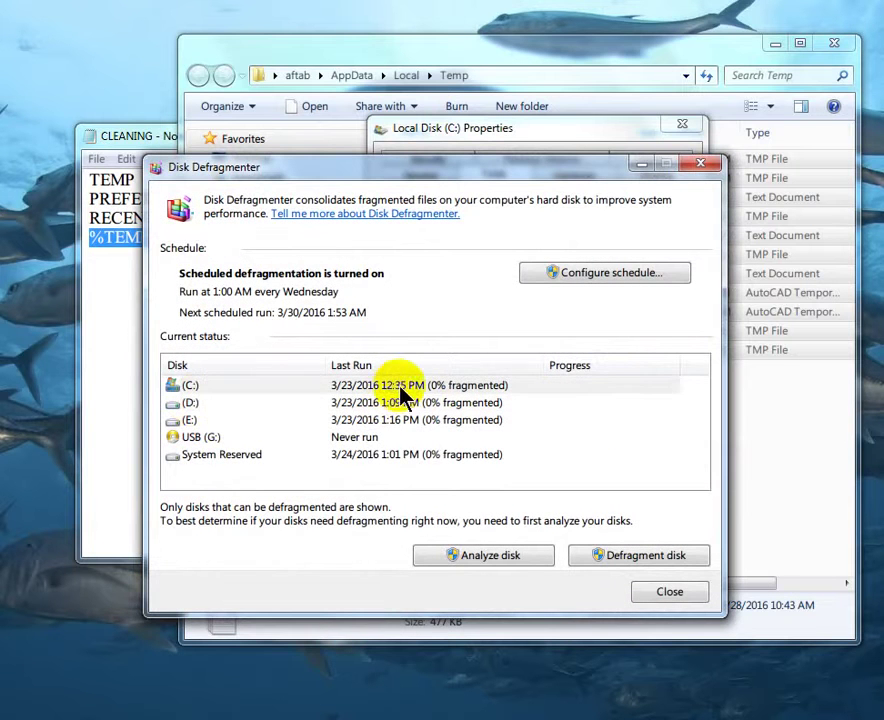
{"action": "left_click", "coordinate": [361, 422]}
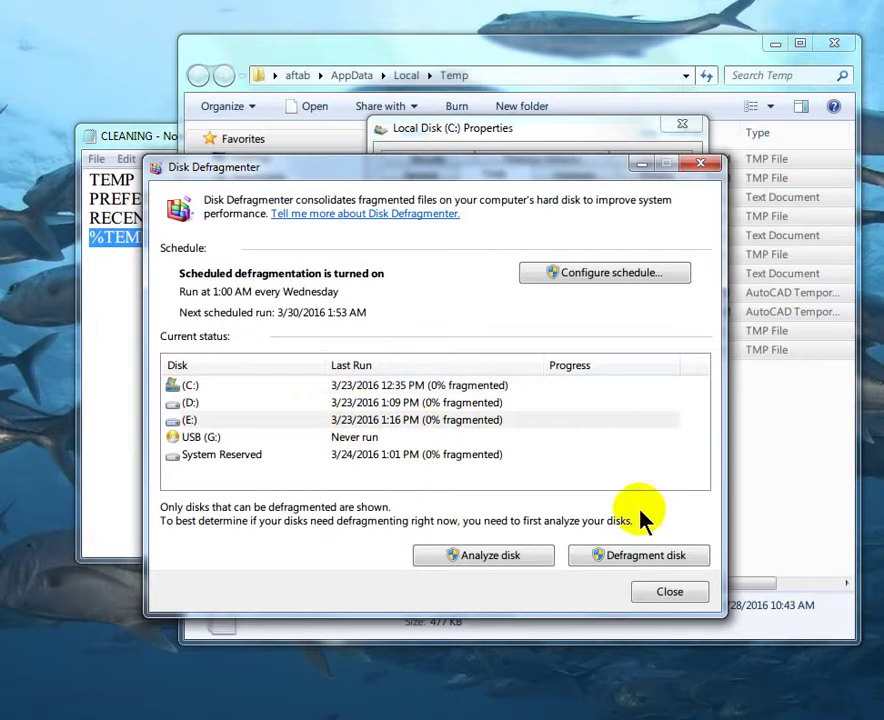
{"action": "left_click", "coordinate": [628, 556]}
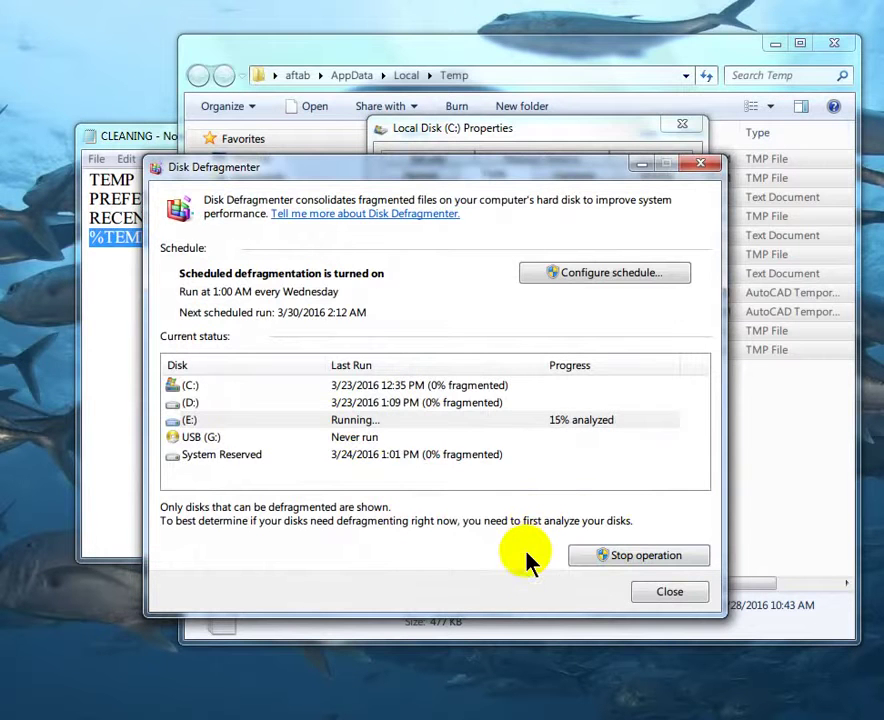
Start defragmenting C:, D: and System Reserved as well, and close Disk Defragmenter and the drive's properties.
{"action": "left_click", "coordinate": [350, 386]}
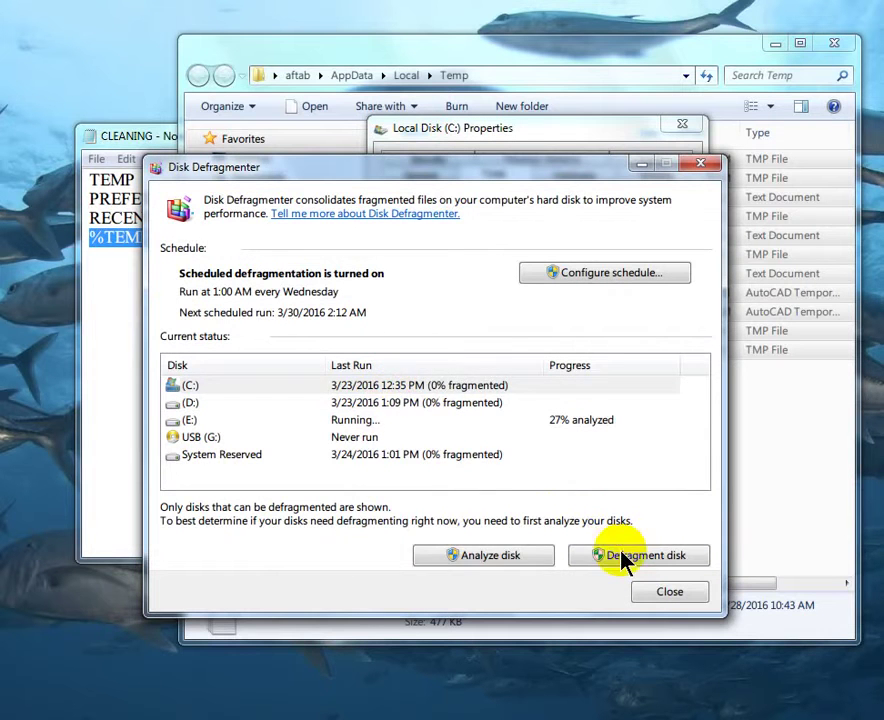
{"action": "left_click", "coordinate": [622, 557]}
{"action": "left_click", "coordinate": [392, 403]}
{"action": "left_click", "coordinate": [630, 556]}
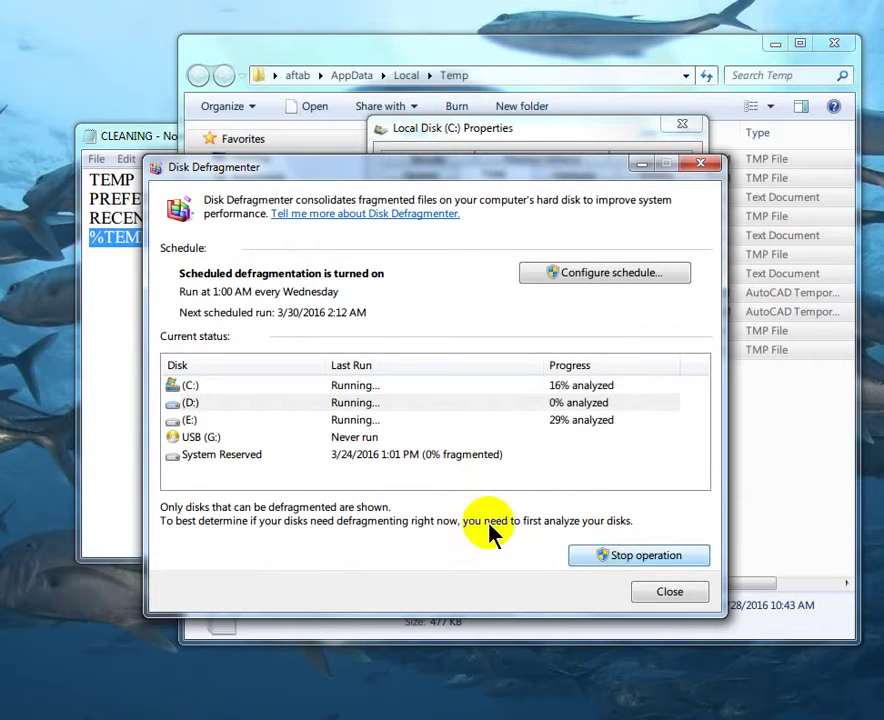
{"action": "left_click", "coordinate": [278, 459]}
{"action": "left_click", "coordinate": [592, 556]}
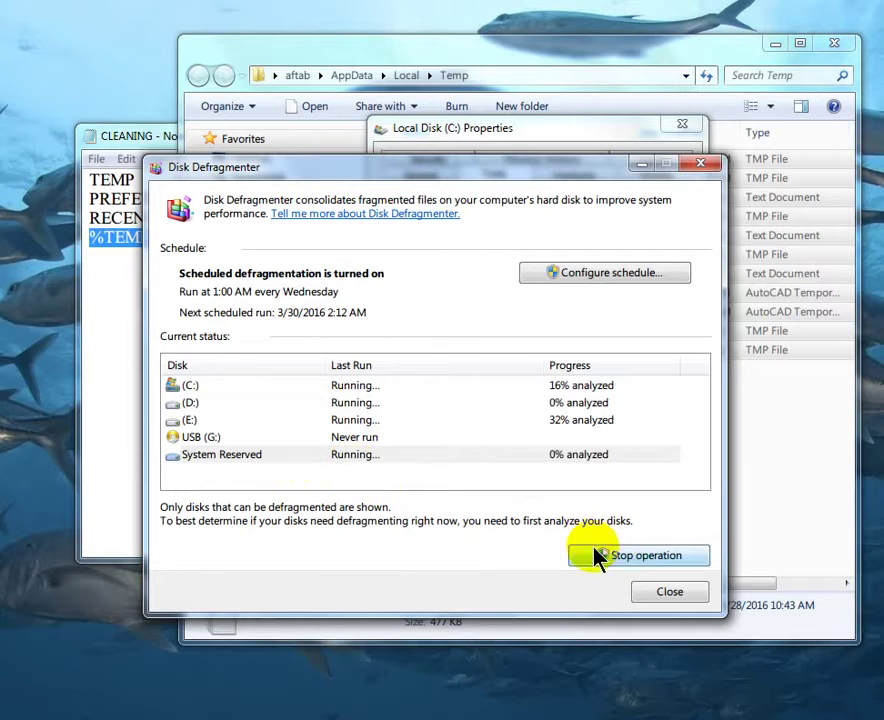
{"action": "left_click", "coordinate": [671, 593]}
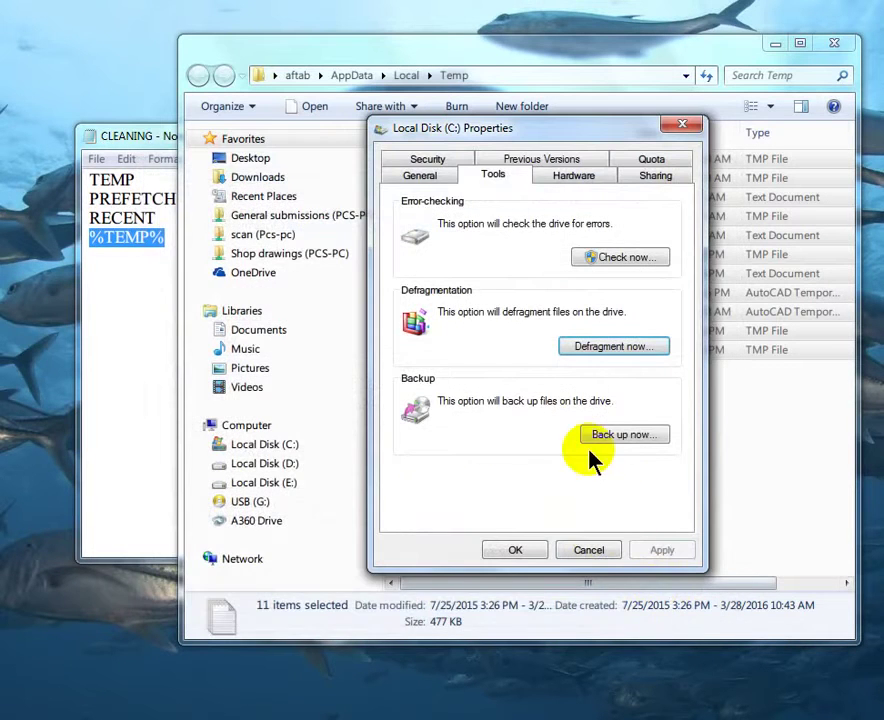
{"action": "left_click", "coordinate": [589, 550]}
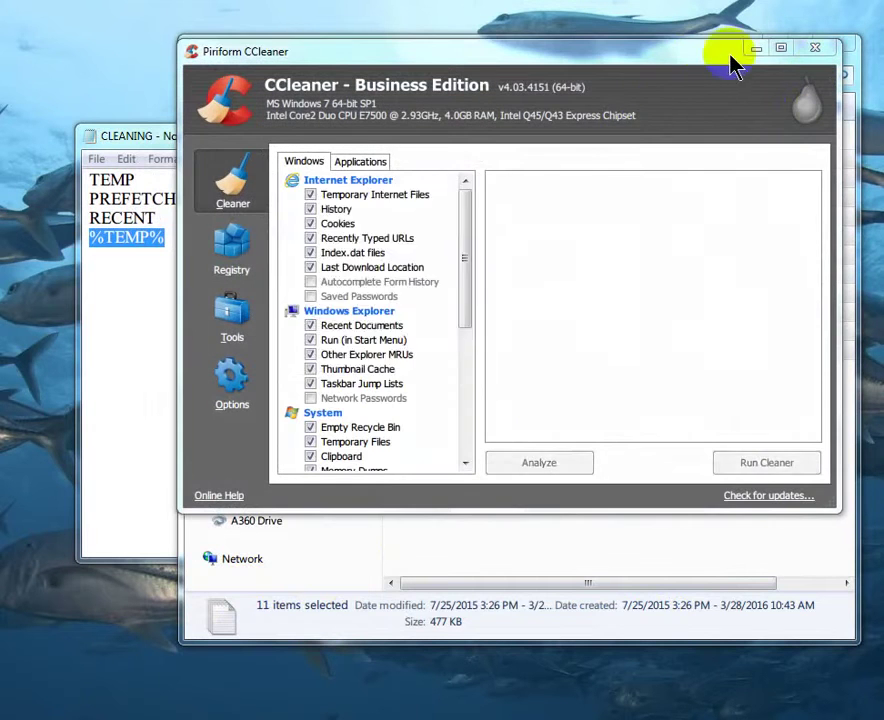
Switch to CCleaner, close the Temp folder window behind it and reposition the CCleaner window over the note.
{"action": "left_click", "coordinate": [551, 326]}
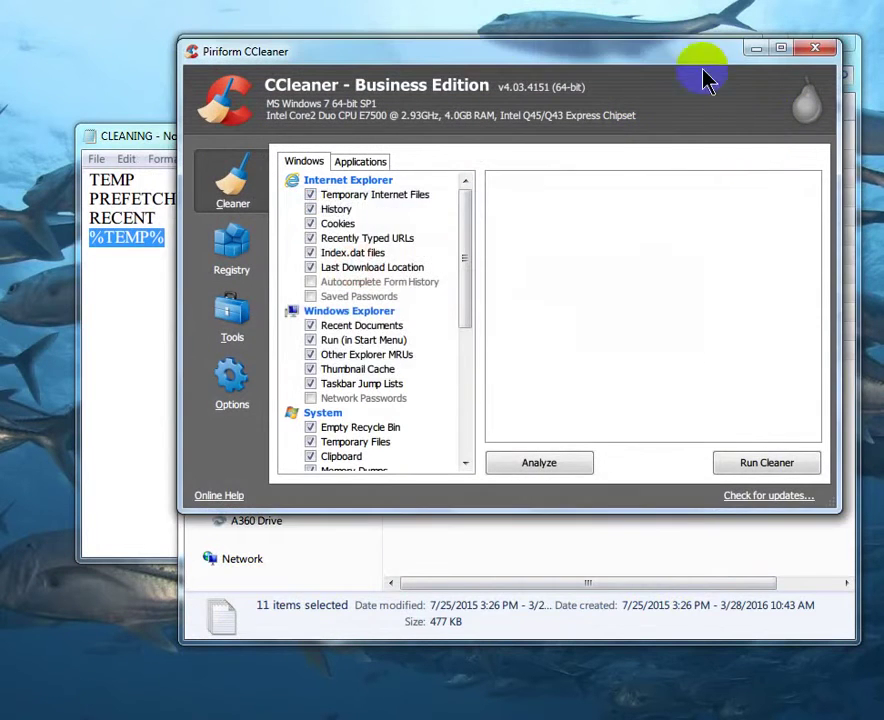
{"action": "left_click_drag", "start_coordinate": [706, 80], "coordinate": [626, 156]}
{"action": "left_click", "coordinate": [822, 44]}
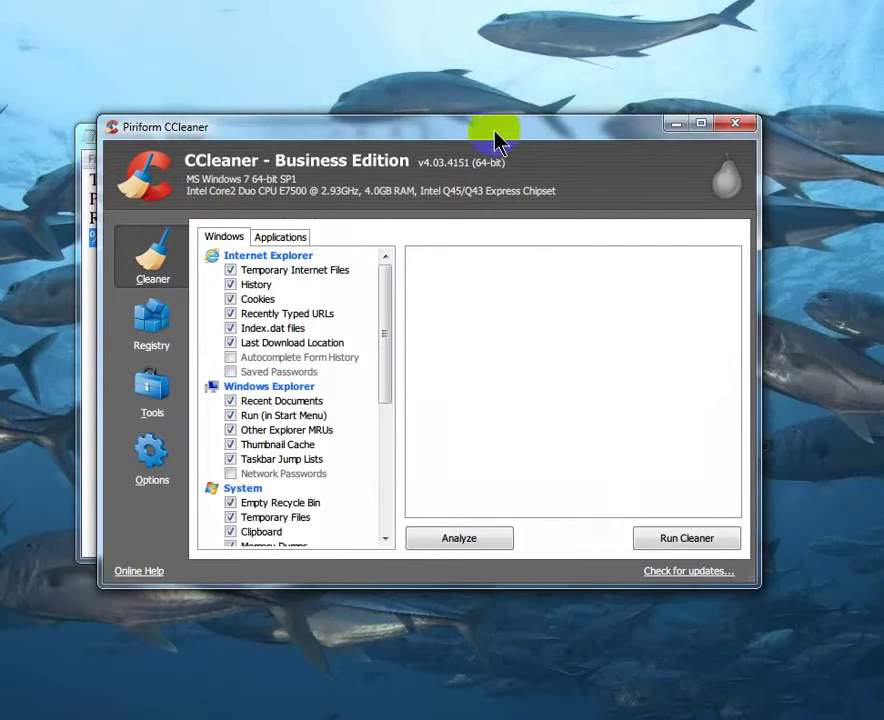
{"action": "left_click_drag", "start_coordinate": [499, 144], "coordinate": [470, 113]}
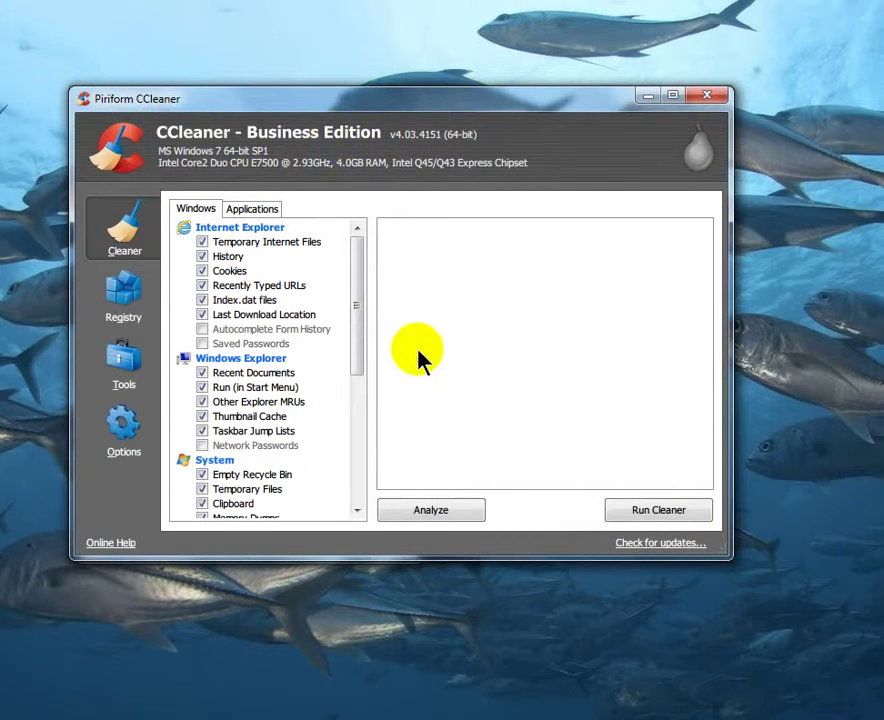
Run the cleaner on the checked Windows and application items, and run it a second time to catch leftovers.
{"action": "left_click", "coordinate": [648, 512]}
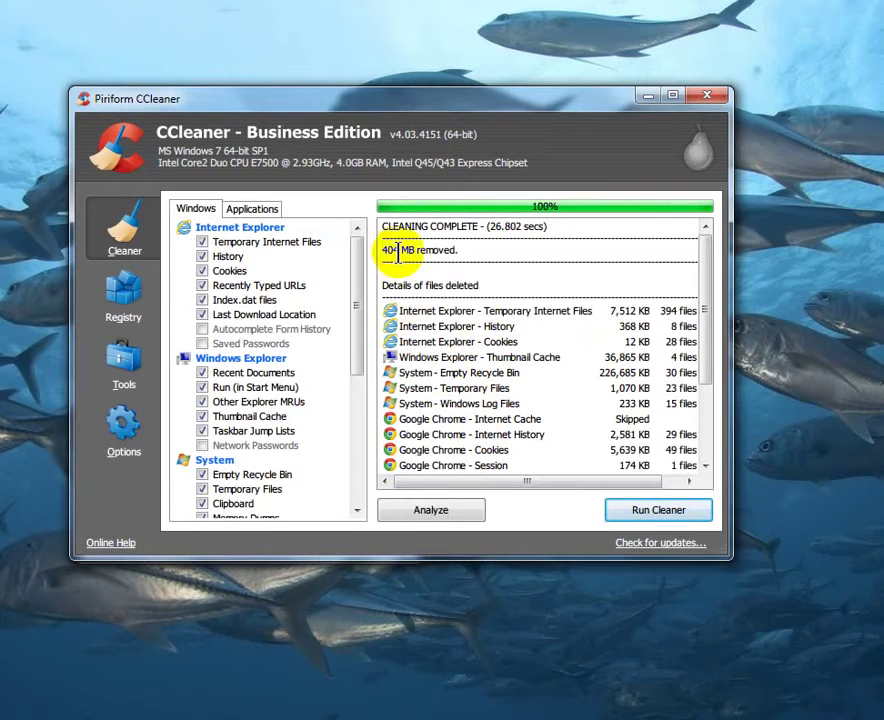
{"action": "left_click_drag", "start_coordinate": [488, 238], "coordinate": [465, 250]}
{"action": "left_click", "coordinate": [665, 511]}
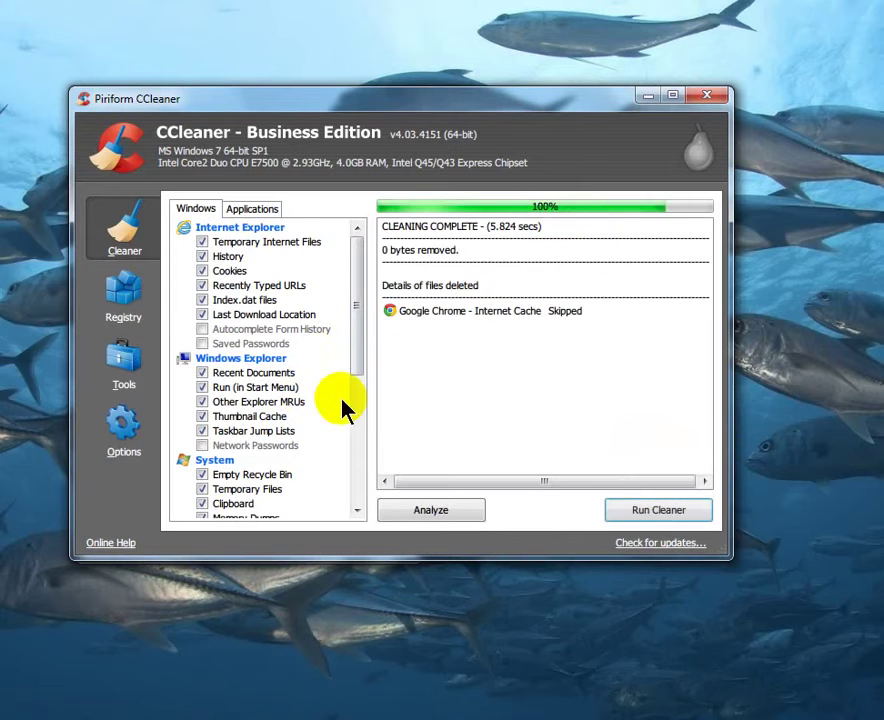
Scan the registry for issues with all Registry Cleaner categories checked.
{"action": "left_click", "coordinate": [117, 297]}
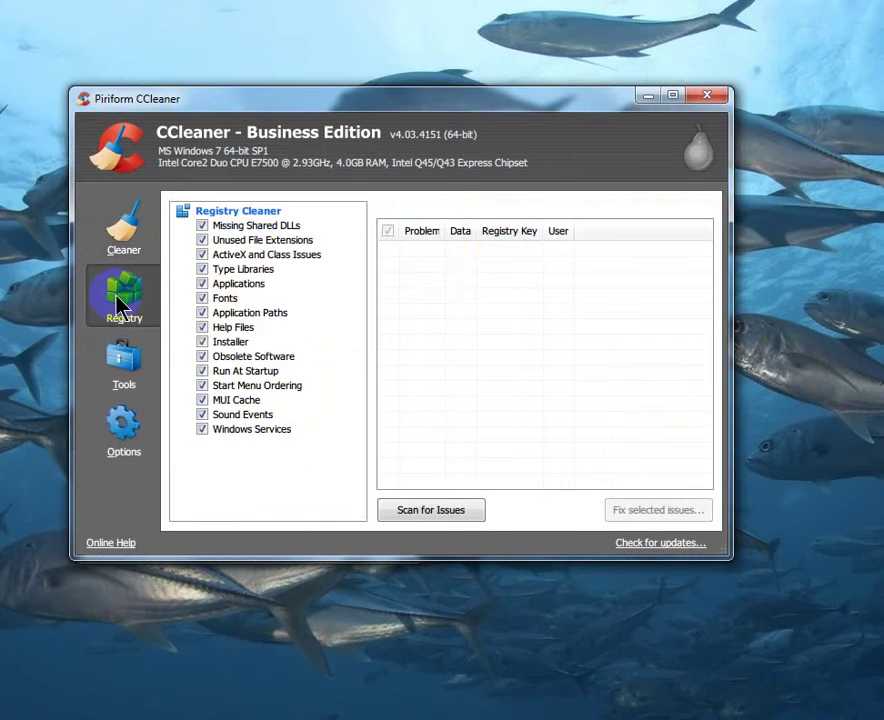
{"action": "left_click", "coordinate": [445, 518]}
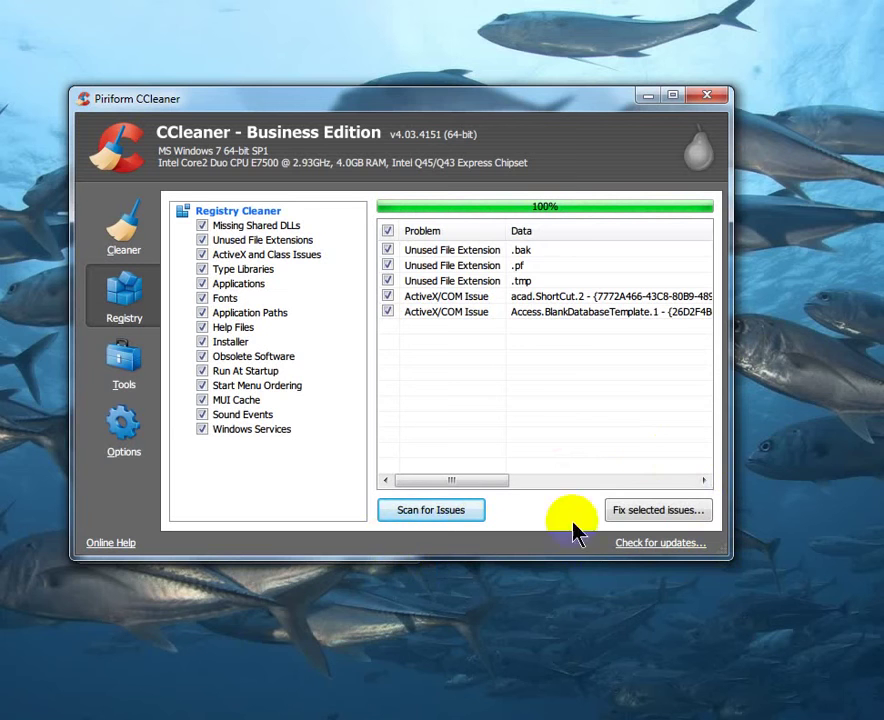
Fix all selected registry issues, saving a registry backup as cc_20160328_133722 in the Downloads folder first.
{"action": "left_click", "coordinate": [618, 524]}
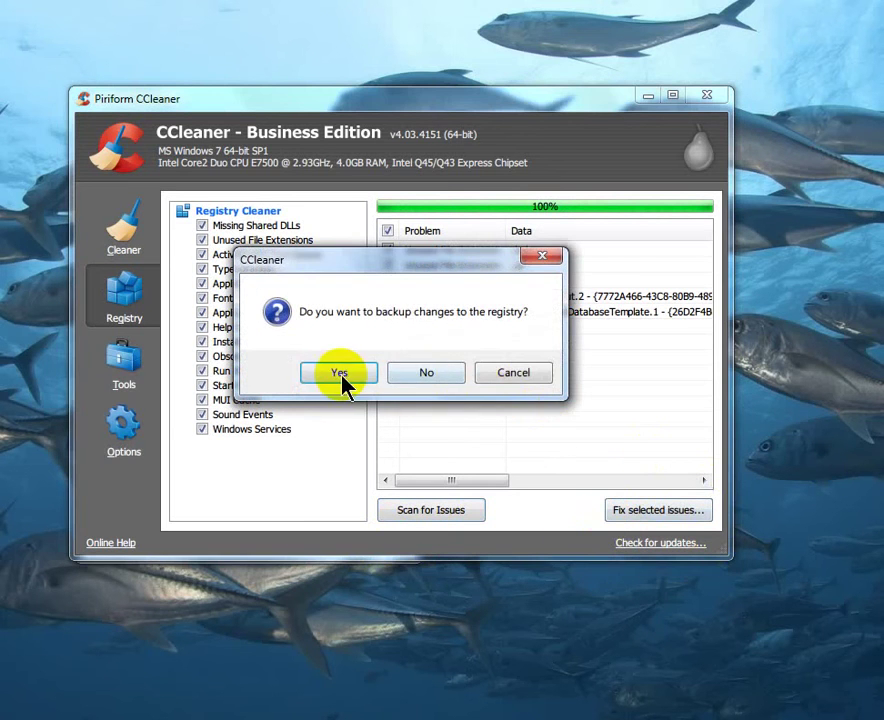
{"action": "left_click", "coordinate": [345, 378]}
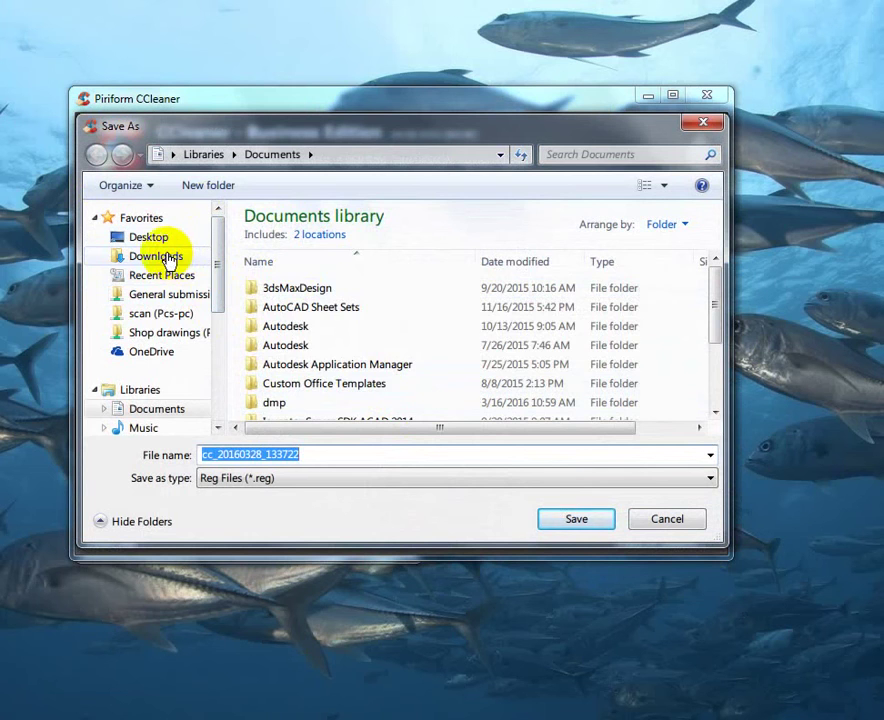
{"action": "left_click", "coordinate": [172, 257]}
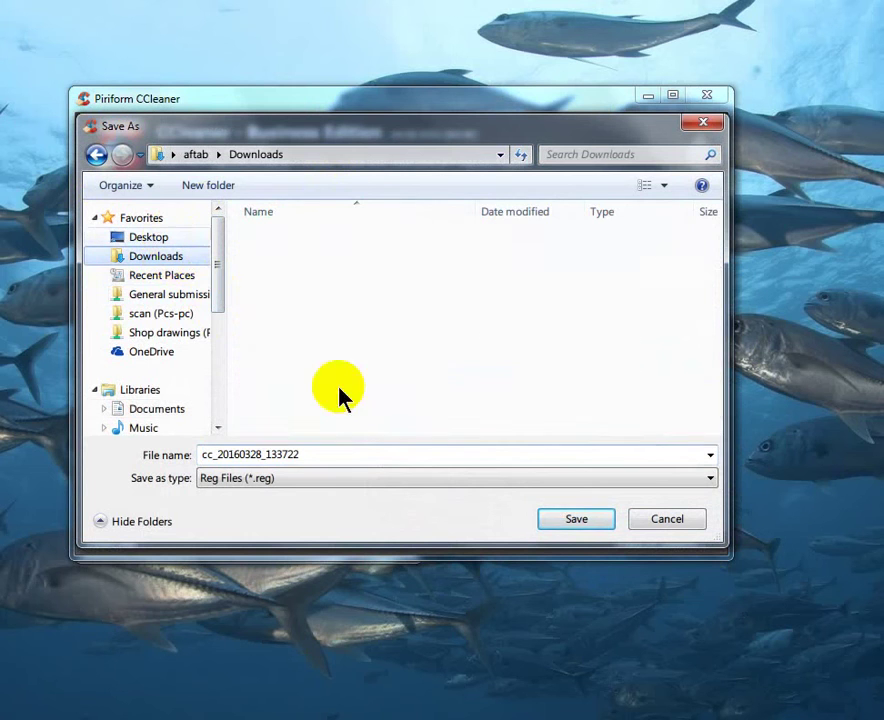
{"action": "left_click", "coordinate": [576, 520]}
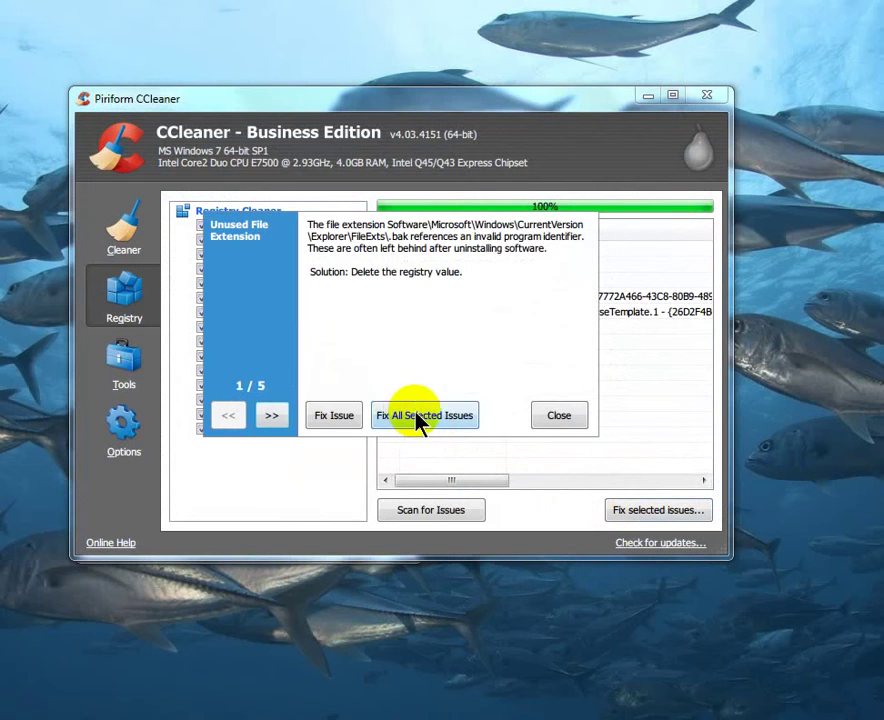
{"action": "left_click", "coordinate": [415, 419]}
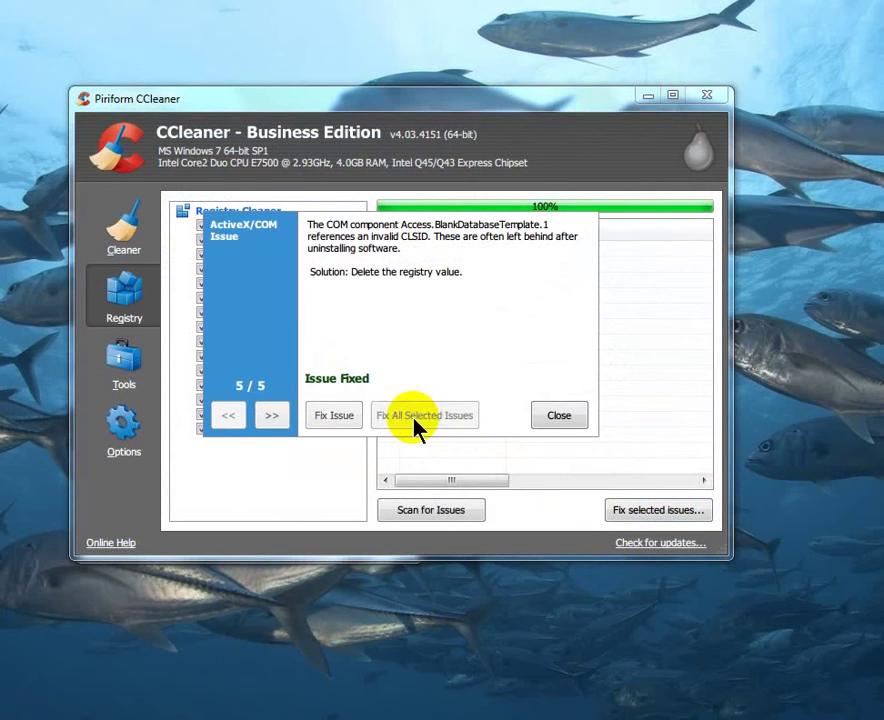
Close the fixed-issues dialog and look at the uninstall options for Adobe Acrobat XI Pro in CCleaner's list of installed programs.
{"action": "left_click", "coordinate": [559, 418]}
{"action": "left_click", "coordinate": [122, 370]}
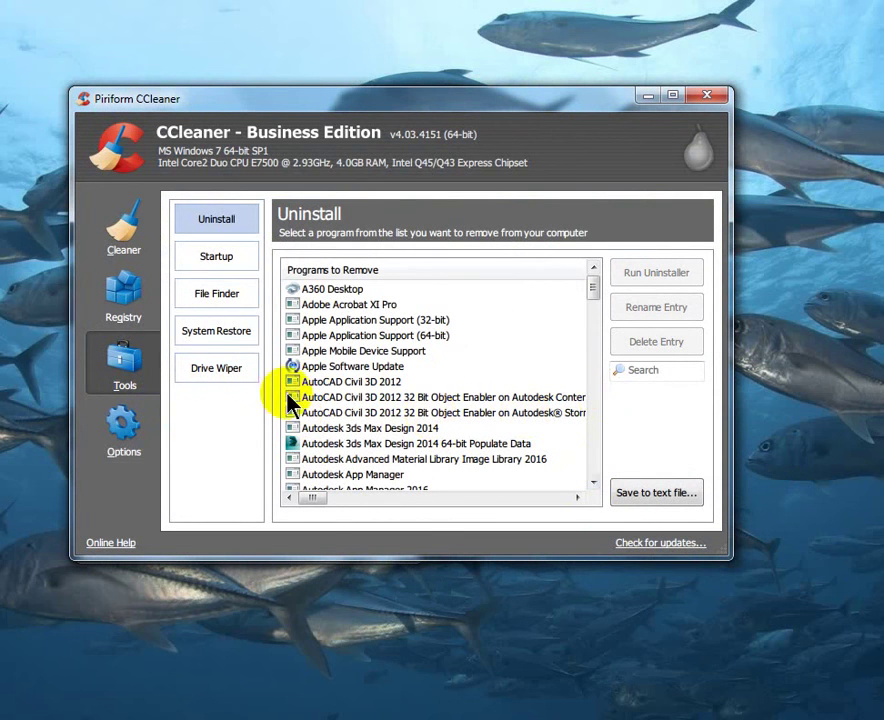
{"action": "left_click", "coordinate": [323, 307]}
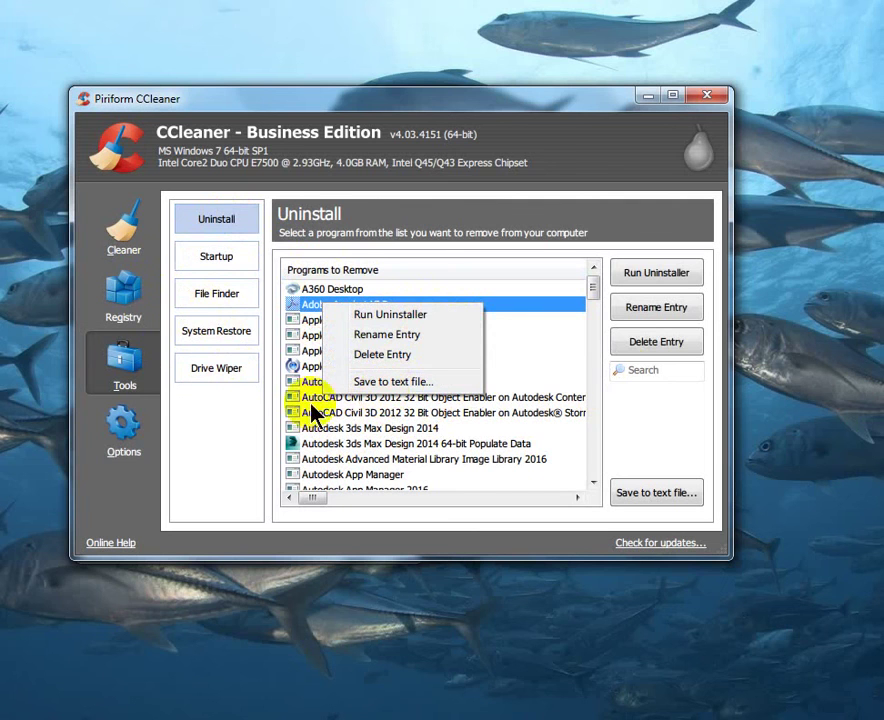
{"action": "left_click", "coordinate": [681, 414]}
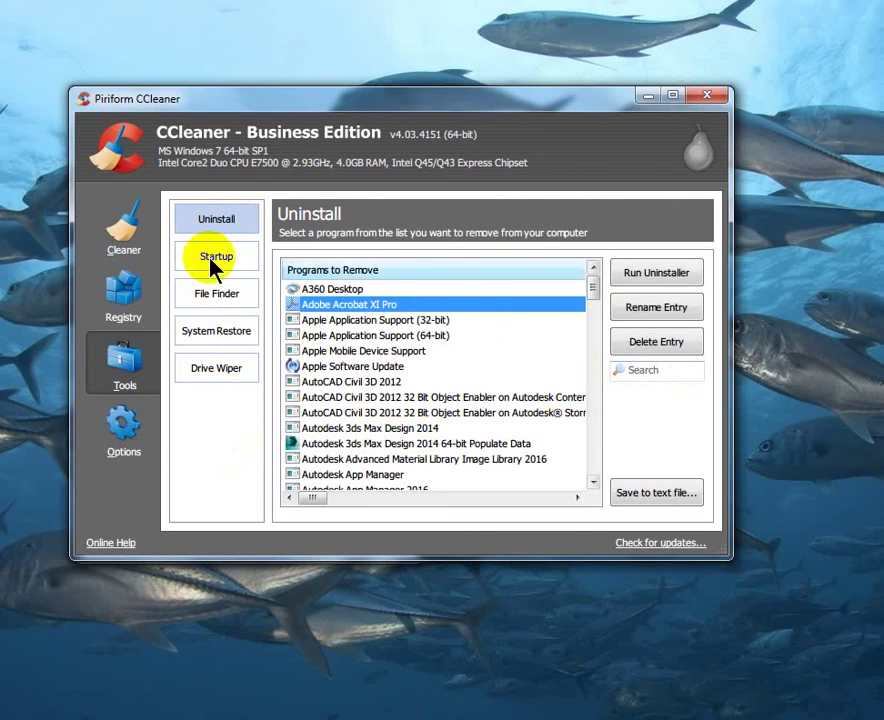
Return to the Cleaner page, close CCleaner and clear the text selection in the CLEANING note.
{"action": "left_click", "coordinate": [124, 240]}
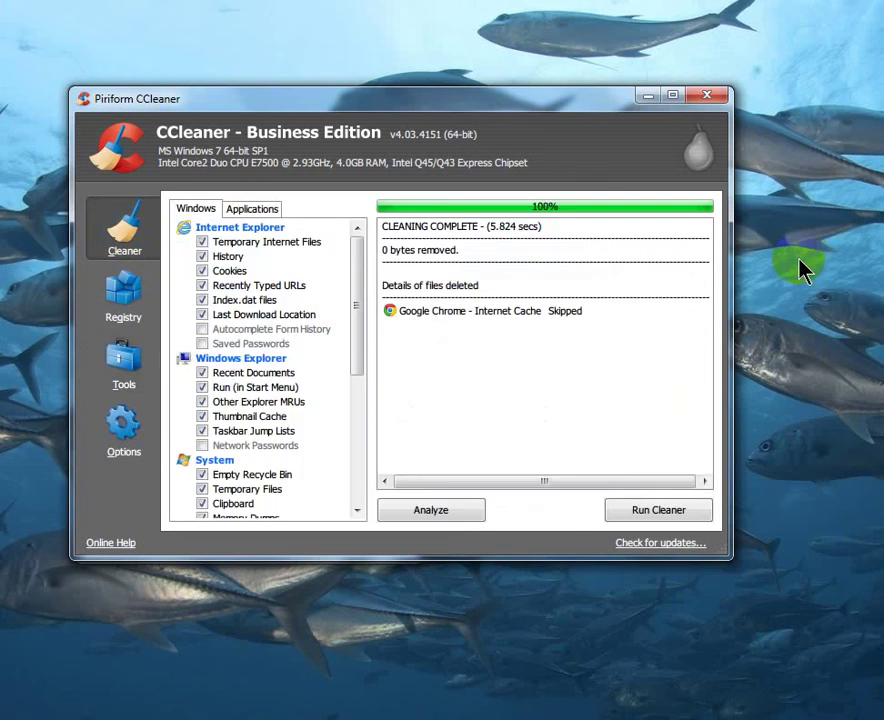
{"action": "left_click", "coordinate": [715, 93]}
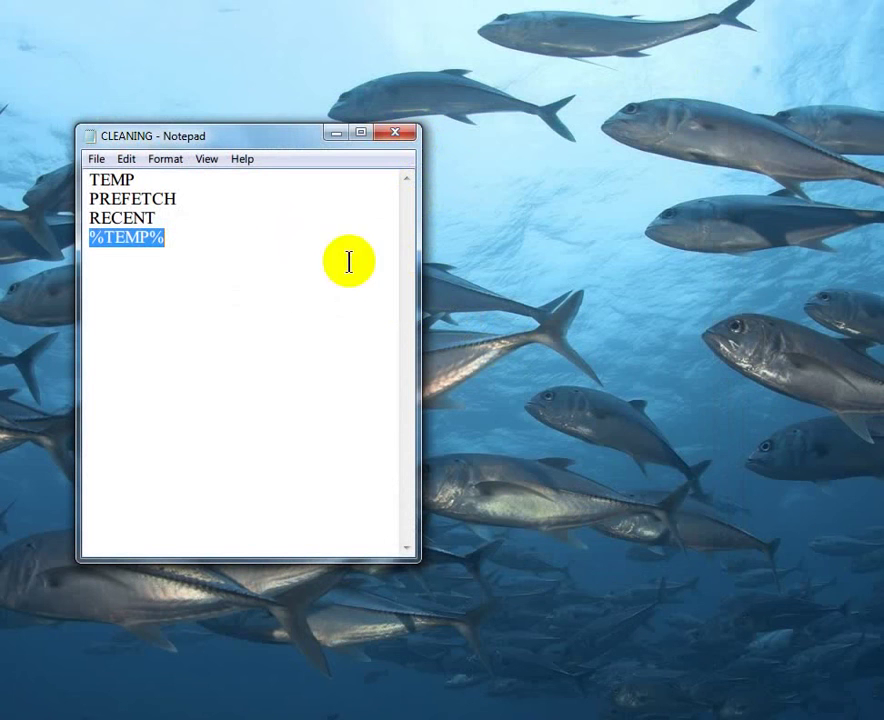
{"action": "left_click", "coordinate": [256, 266]}
Refresh the Windows desktop twice.
{"action": "right_click", "coordinate": [655, 340]}
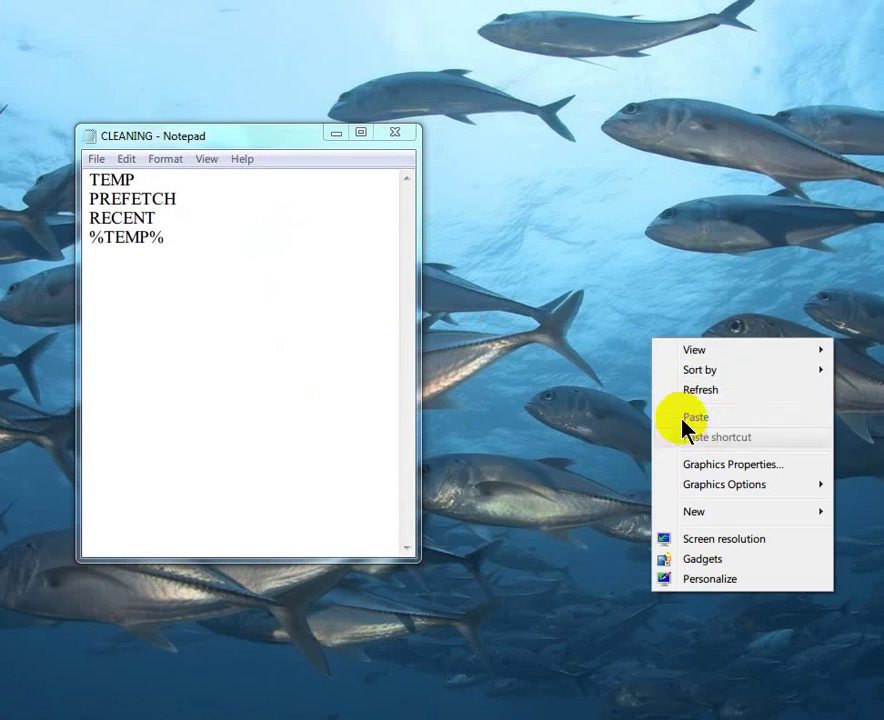
{"action": "left_click", "coordinate": [692, 391]}
{"action": "right_click", "coordinate": [515, 285]}
{"action": "left_click", "coordinate": [556, 338]}
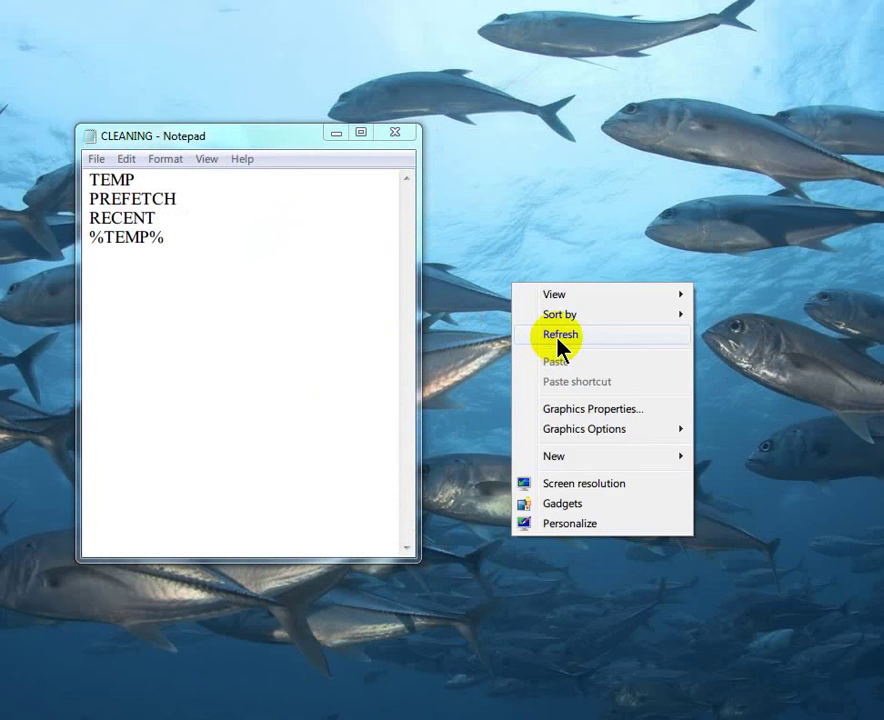